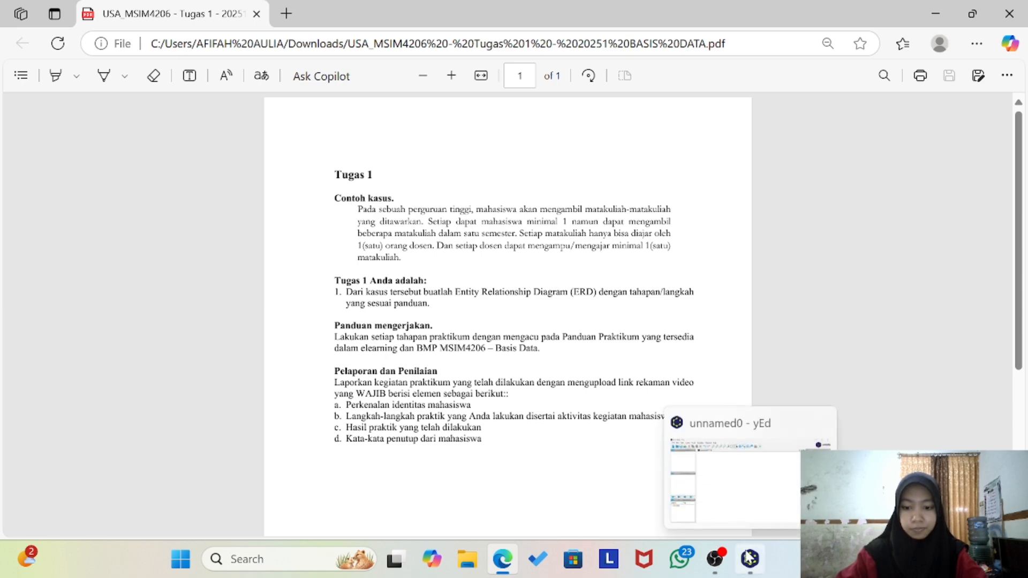
Step: Switch to the Tugas 1 PDF and examine its case description for the entities needed in the ERD
left_click(749, 557)
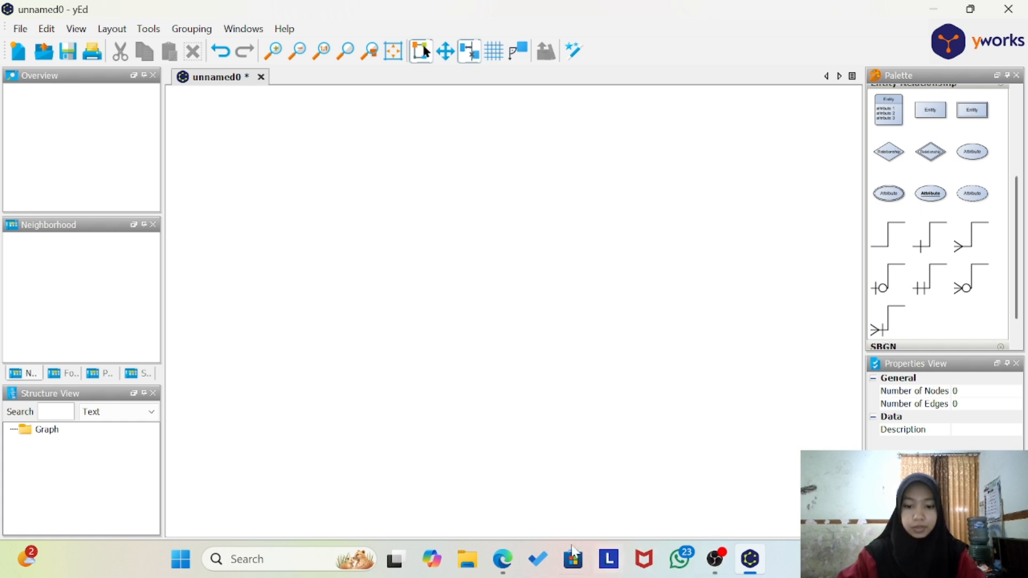
left_click(503, 560)
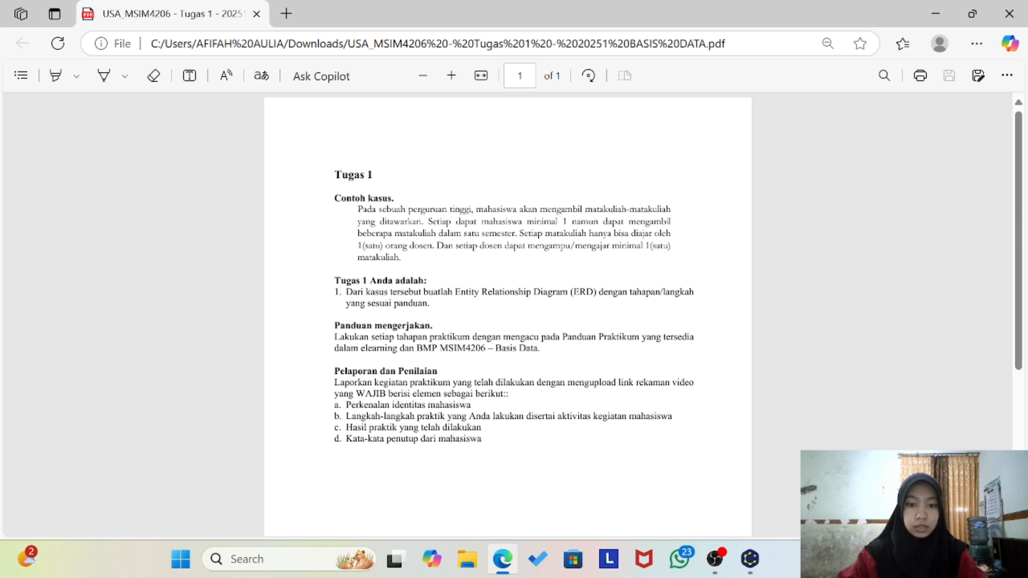
left_click_drag(473, 209, 622, 210)
left_click(533, 242)
left_click(608, 242)
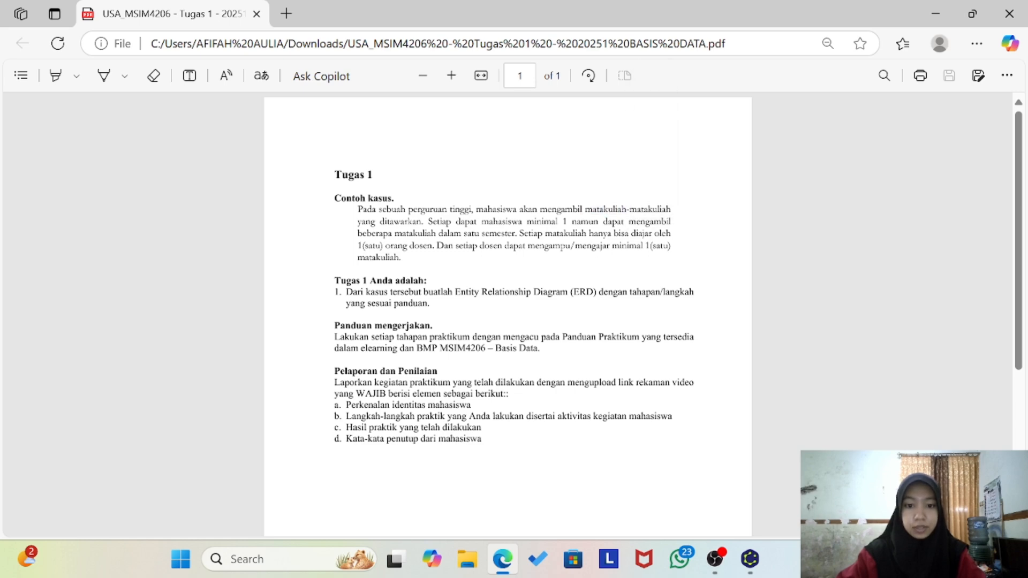
left_click_drag(479, 246, 505, 247)
left_click(509, 266)
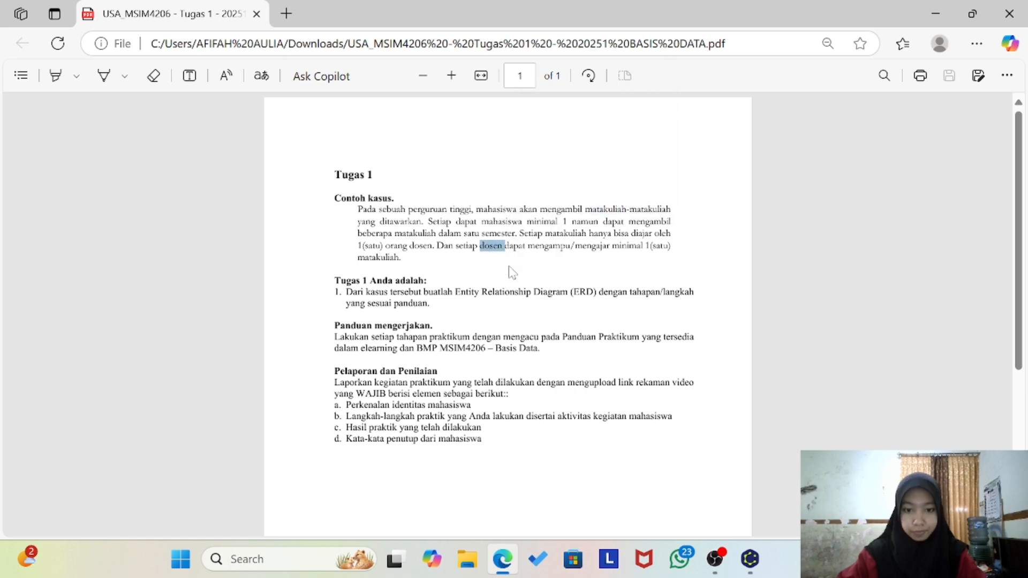
Step: Switch to yEd and place three plain Entity rectangles in a horizontal row across the empty canvas
left_click(750, 559)
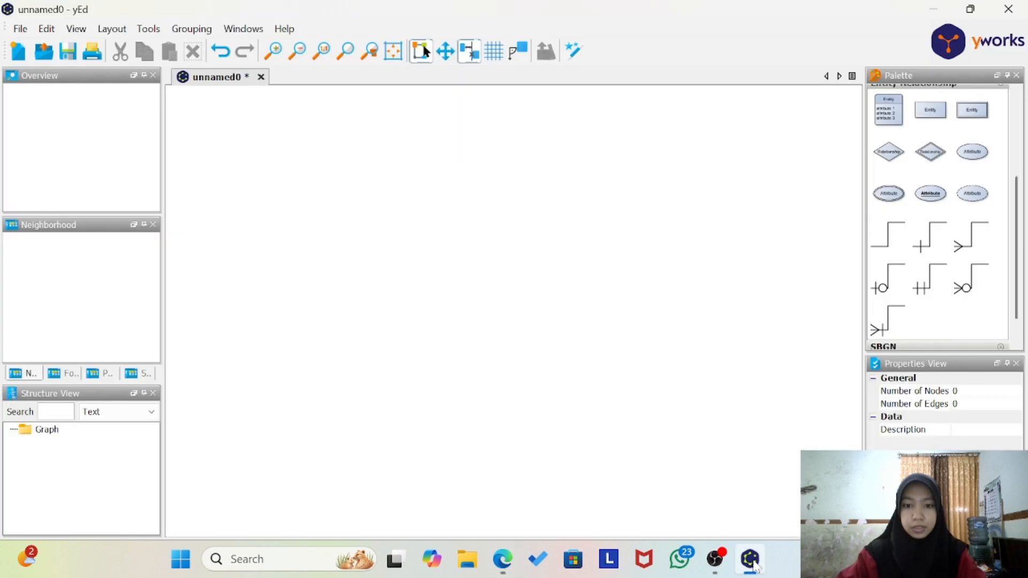
left_click_drag(932, 113, 234, 266)
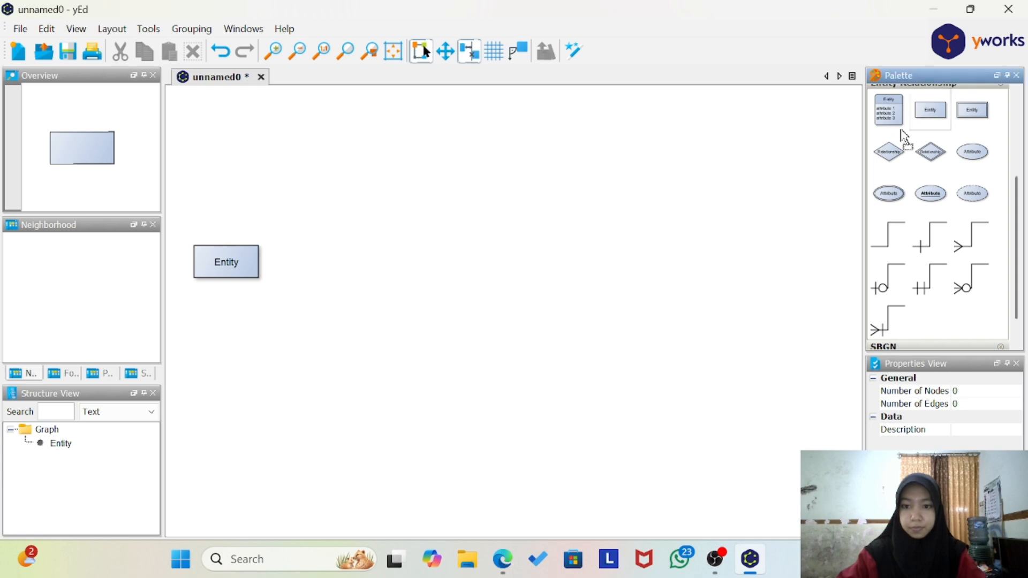
left_click_drag(905, 131, 511, 263)
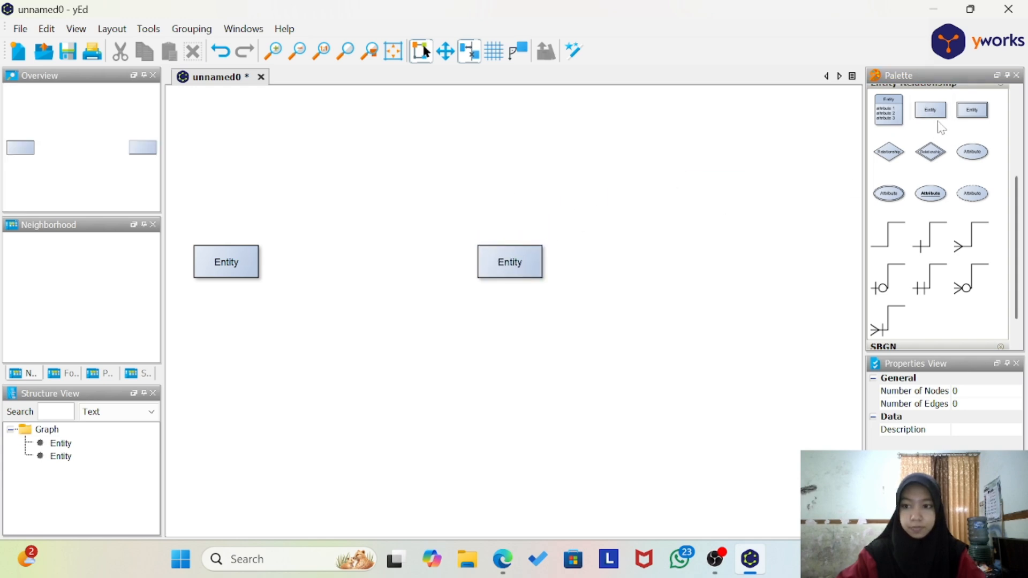
left_click_drag(937, 120, 739, 267)
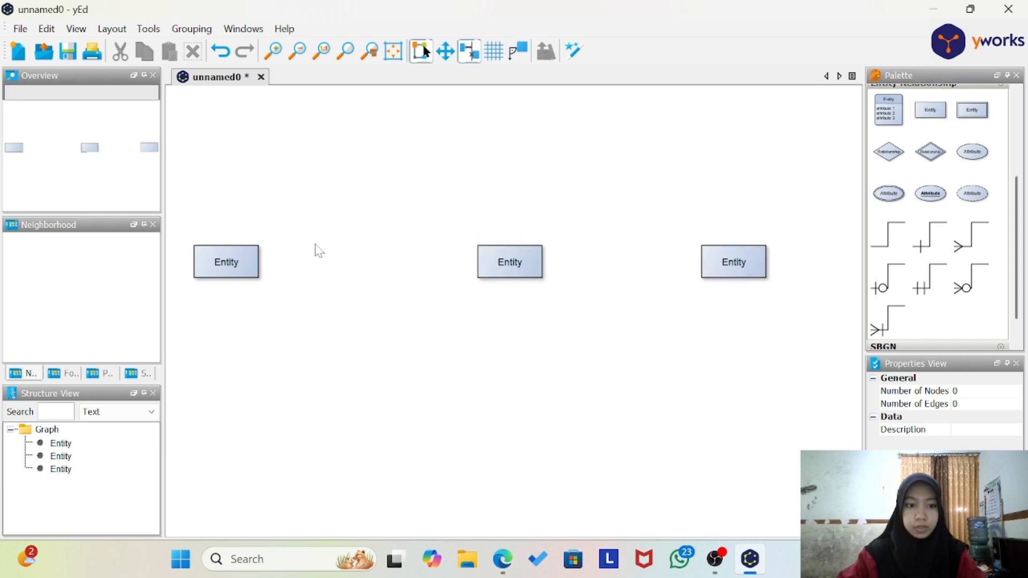
Step: Rename the leftmost entity in the row as Mahasiswa
double_click(230, 265)
key("Caps_Lock")
type("M")
key("Caps_Lock")
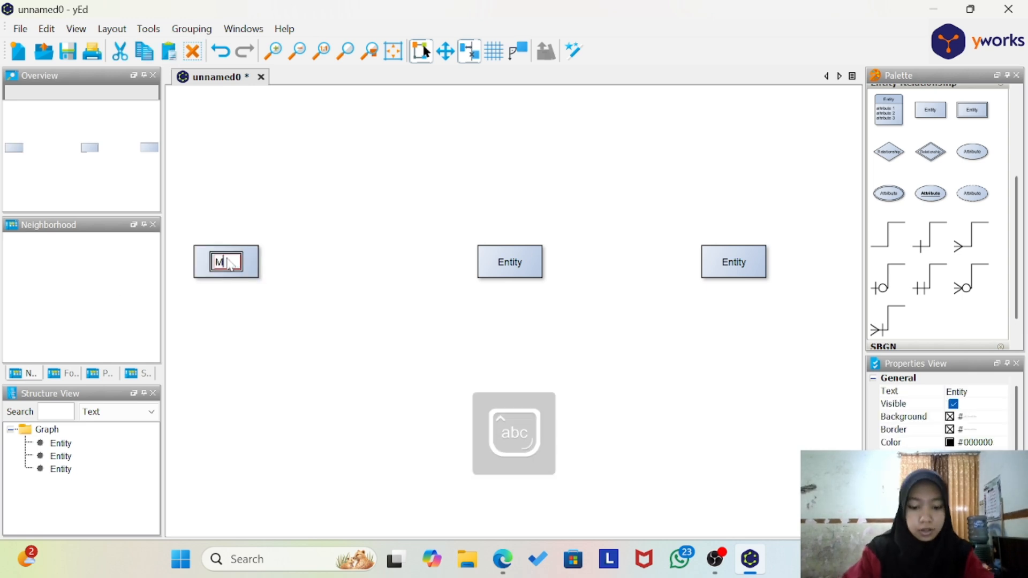
type("aha")
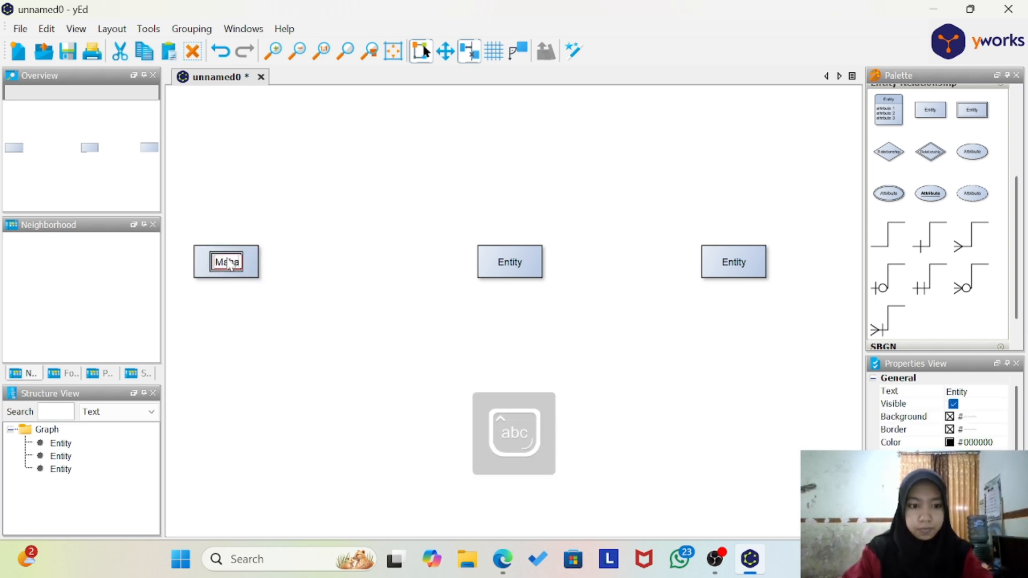
type("siswa")
key("Return")
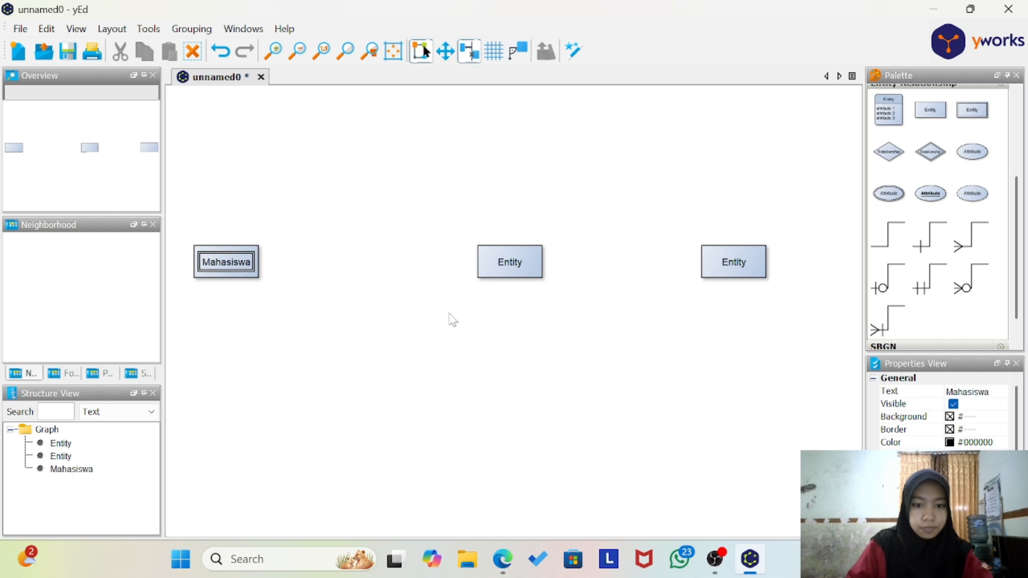
Step: Rename the middle entity in the row as Mata Kuliah
double_click(514, 263)
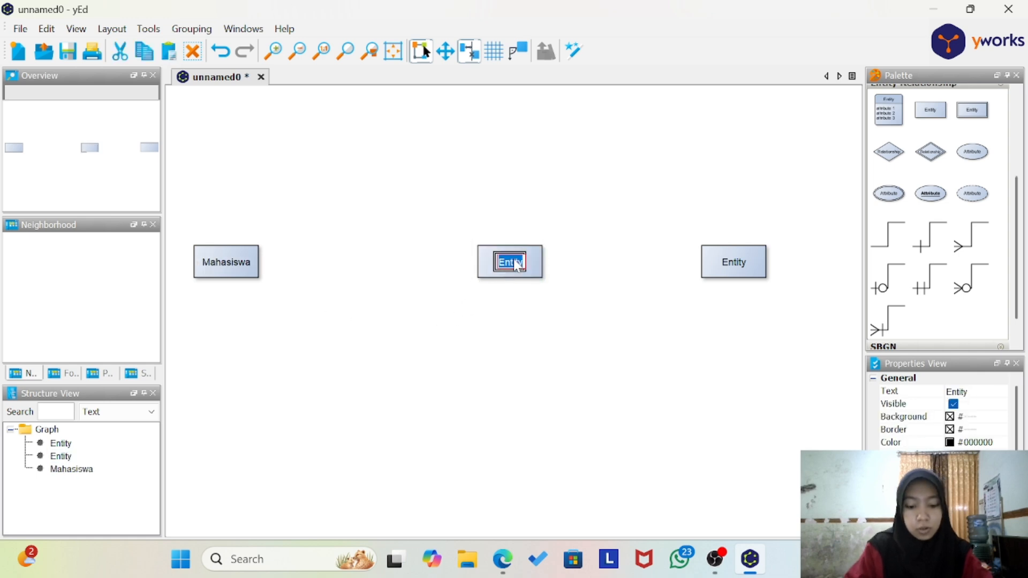
type("Mata K")
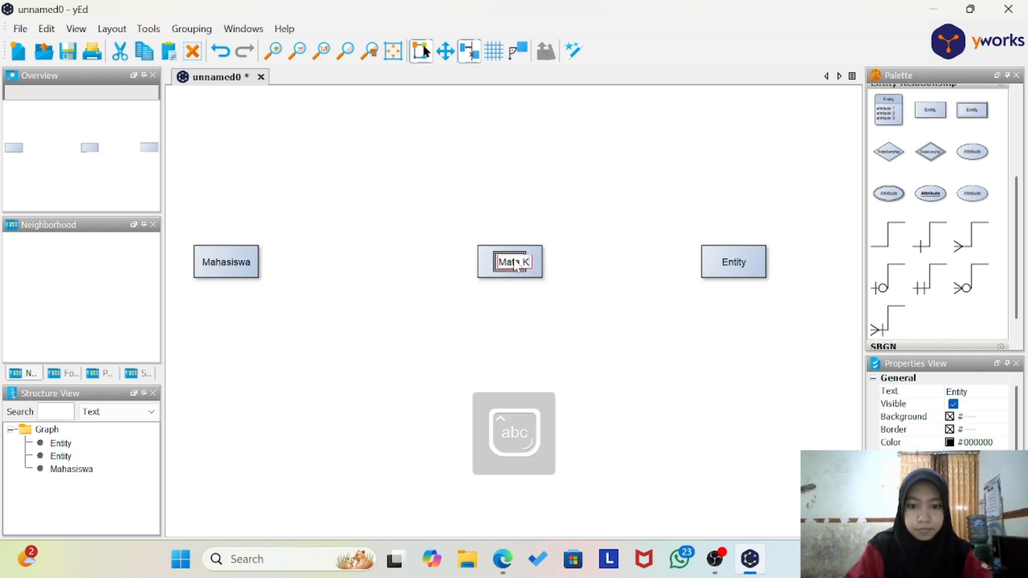
type("uliah")
key("Return")
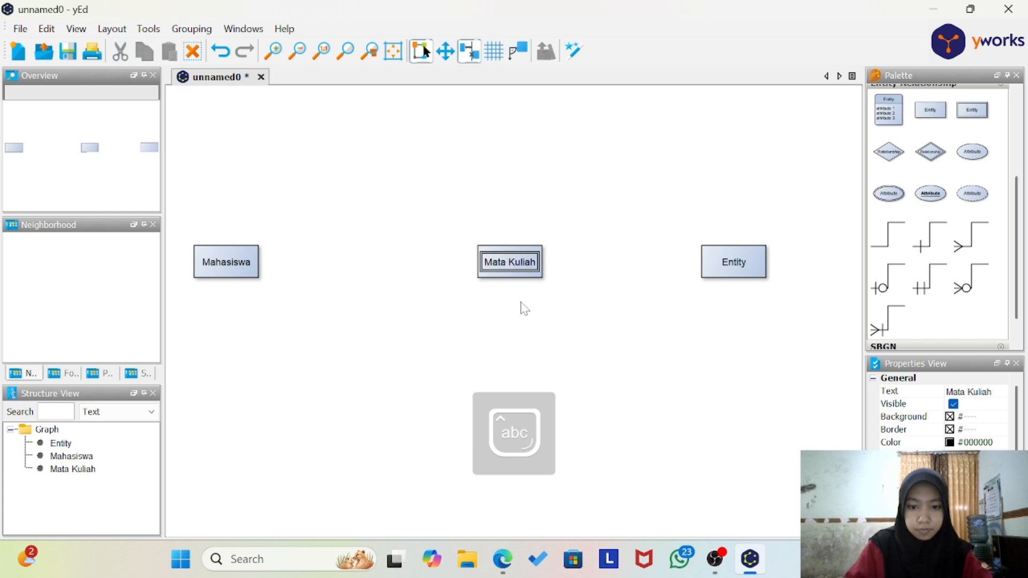
Step: Rename the rightmost entity in the row as Dosen
left_click(738, 264)
double_click(740, 264)
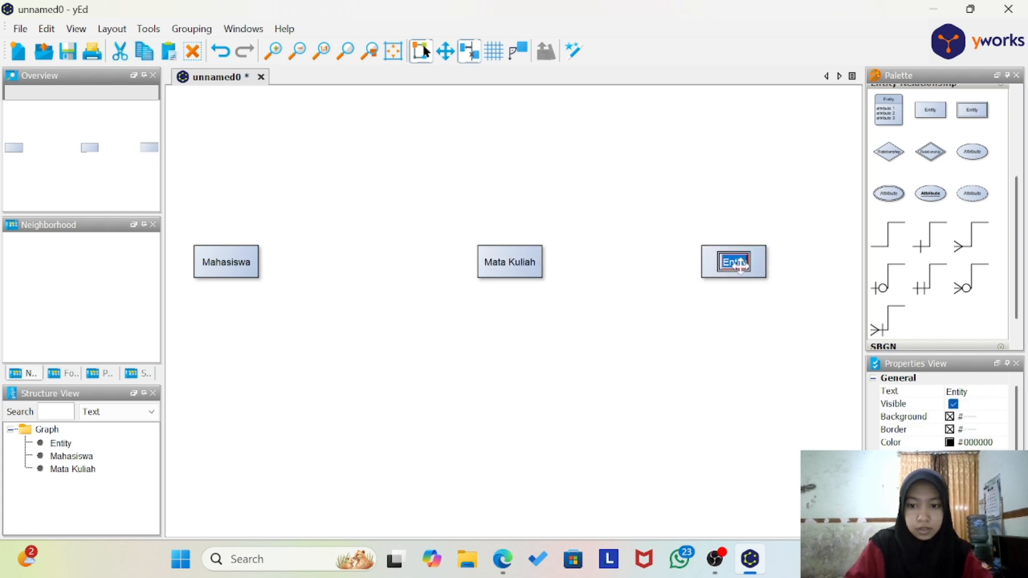
key("Caps_Lock")
type("D")
key("Caps_Lock")
type("osen")
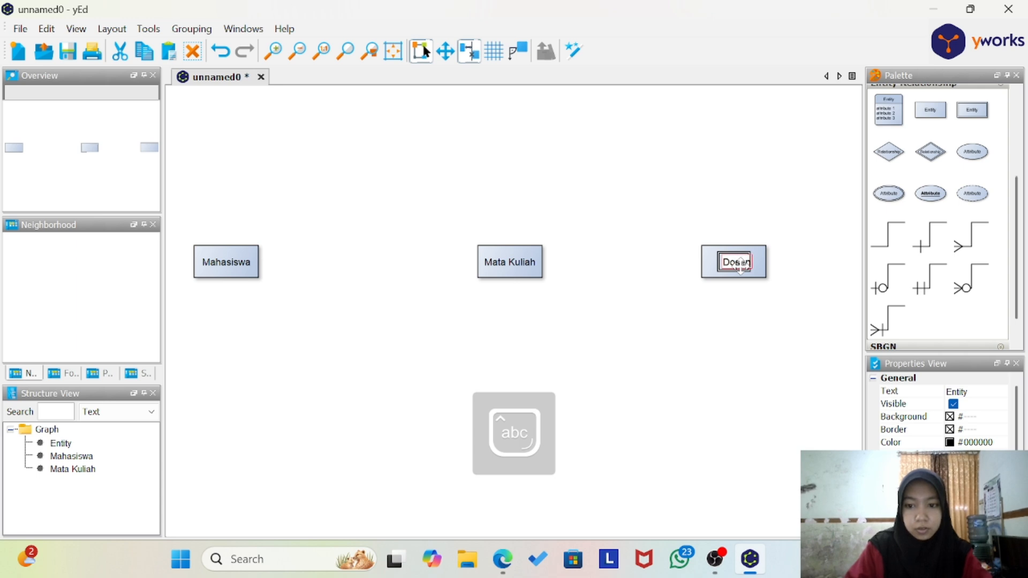
key("Return")
left_click(721, 363)
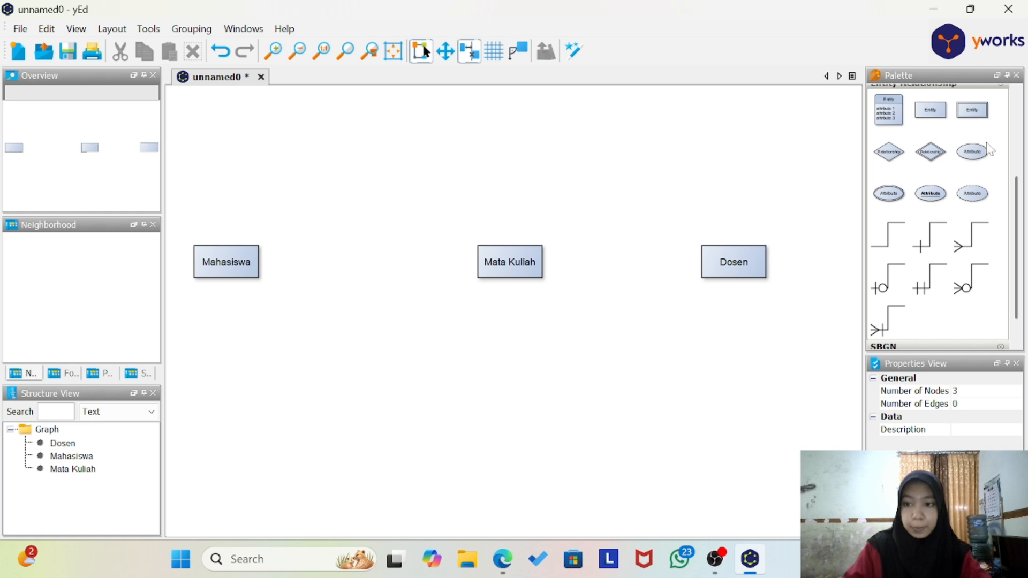
Step: Add six plain Attribute ellipses, one aligned above and one aligned below each of the three entities
left_click_drag(977, 153, 235, 169)
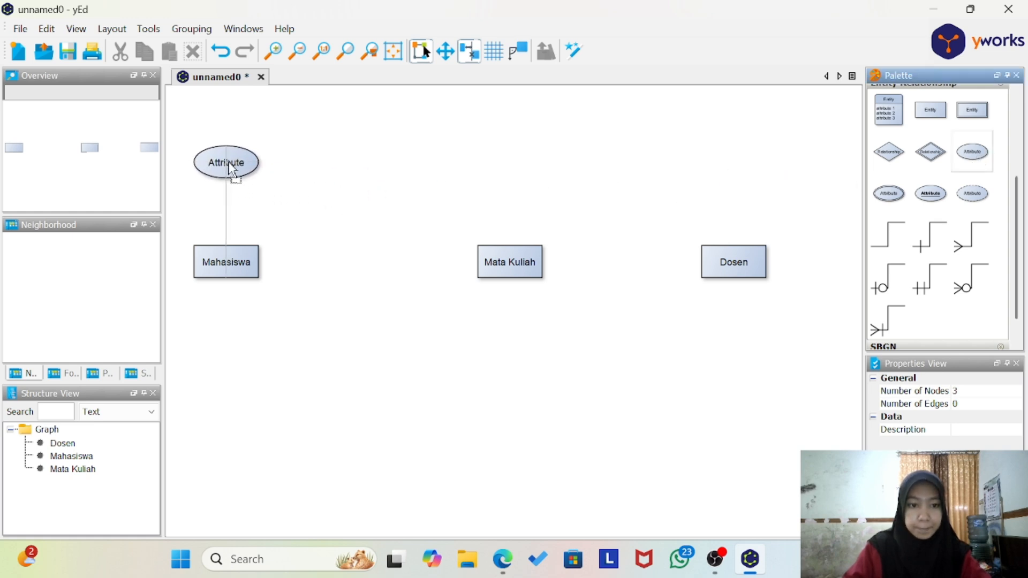
left_click_drag(974, 153, 513, 169)
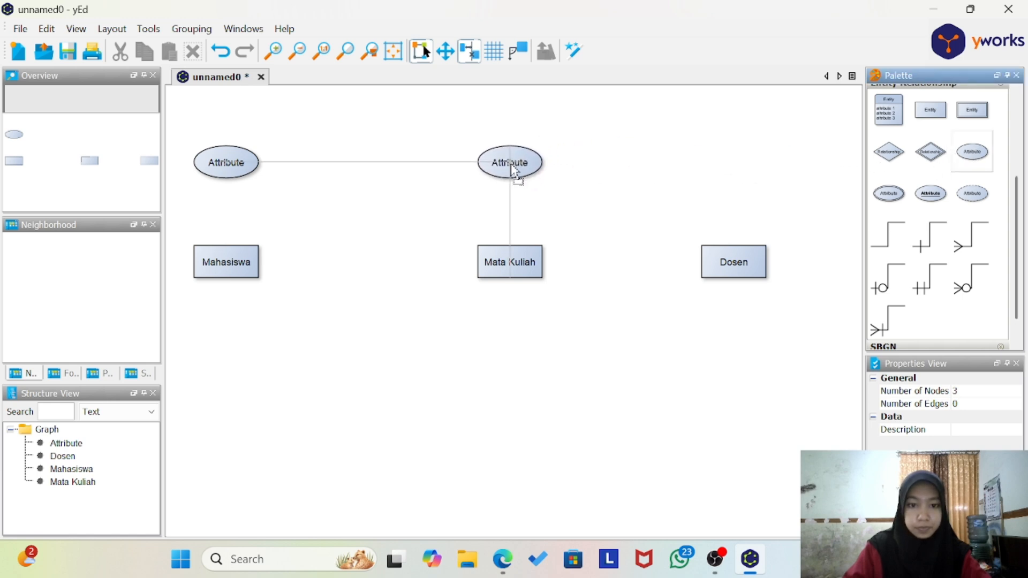
left_click_drag(979, 160, 739, 169)
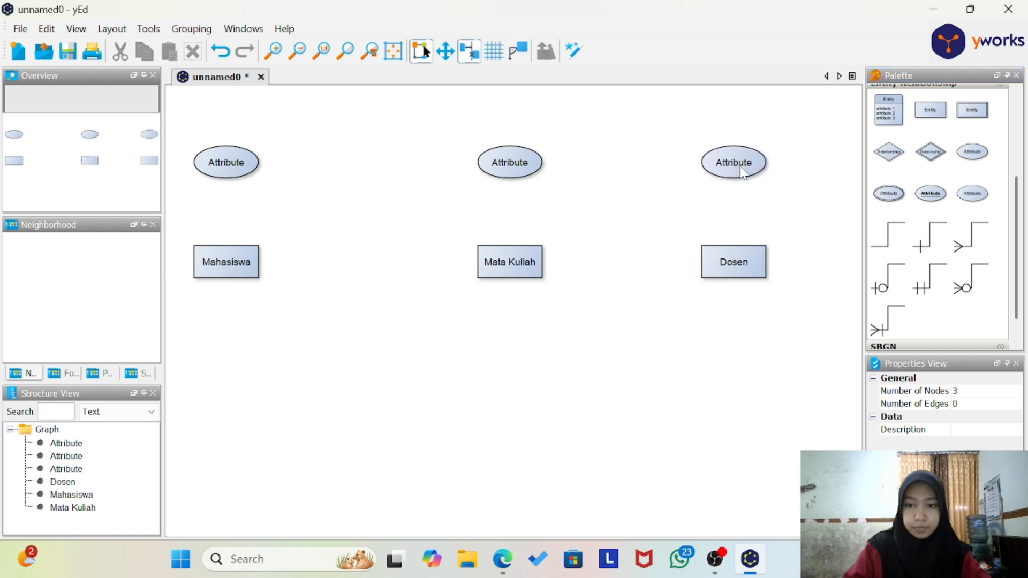
left_click_drag(962, 163, 232, 374)
left_click_drag(972, 156, 509, 368)
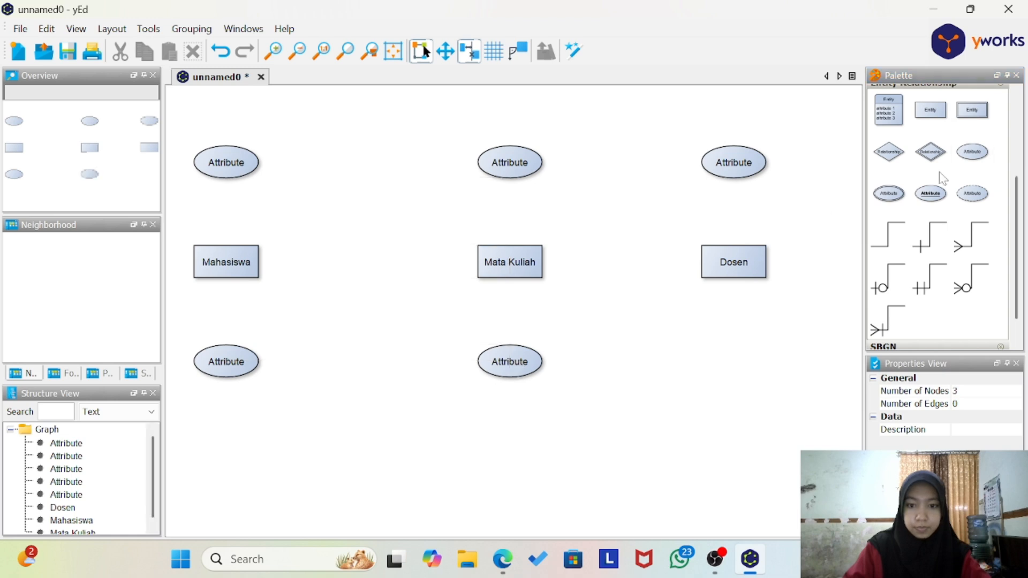
left_click_drag(981, 157, 739, 367)
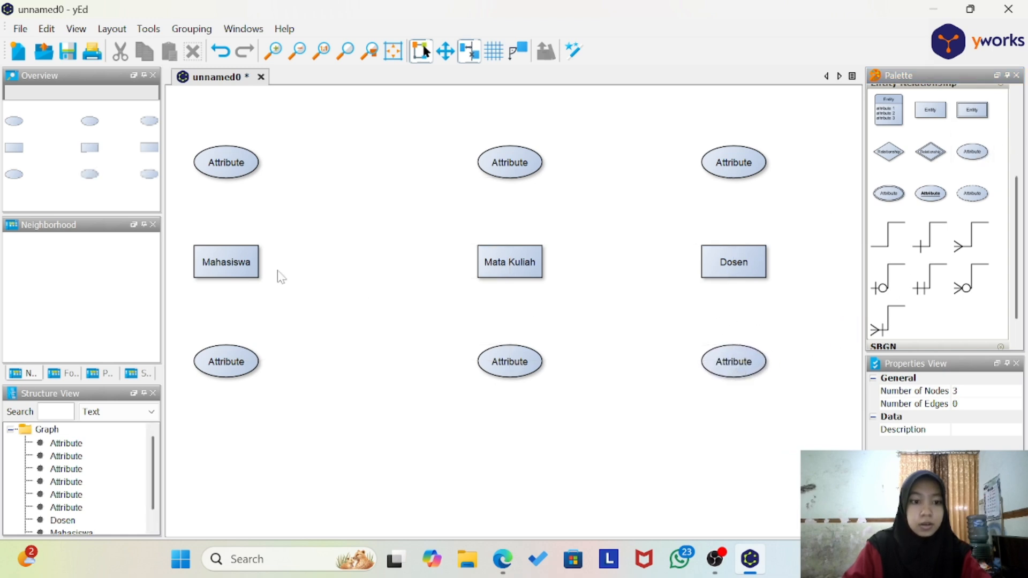
Step: Label the attribute above Mahasiswa as NIM and the one below it as Nama_Mahasiswa
double_click(237, 164)
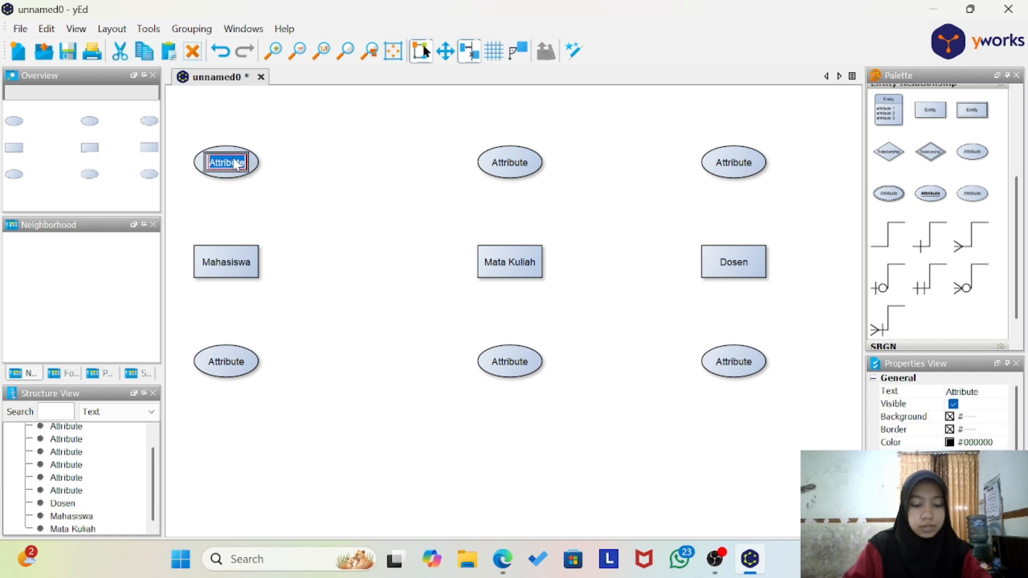
key("Caps_Lock")
type("NIM")
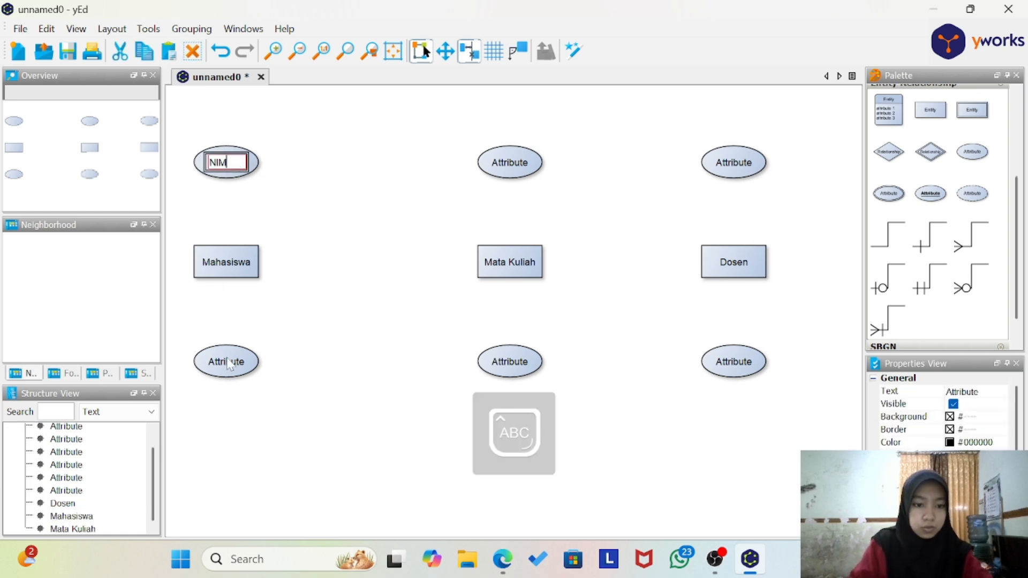
double_click(229, 364)
key("Caps_Lock")
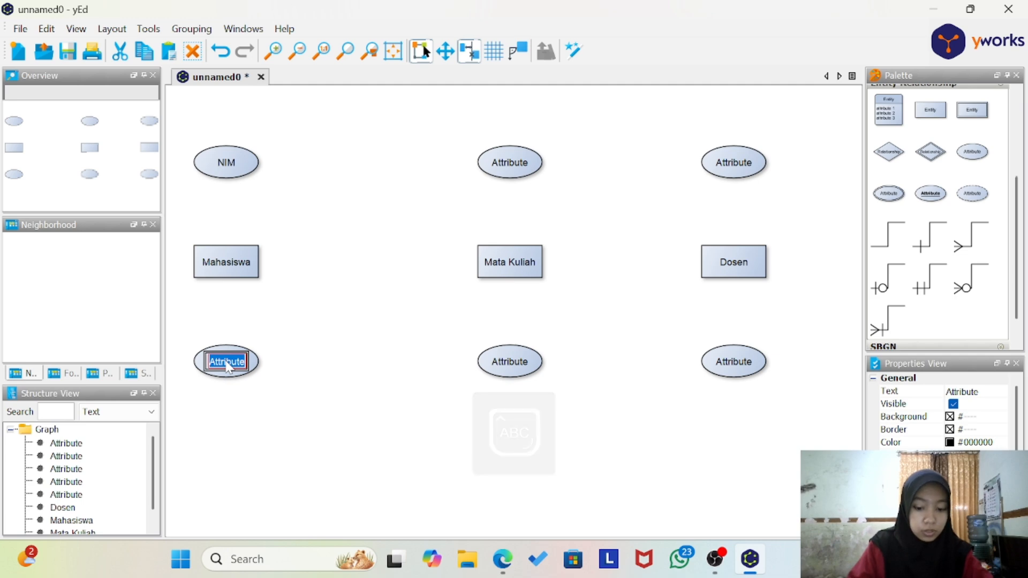
type("Nama_")
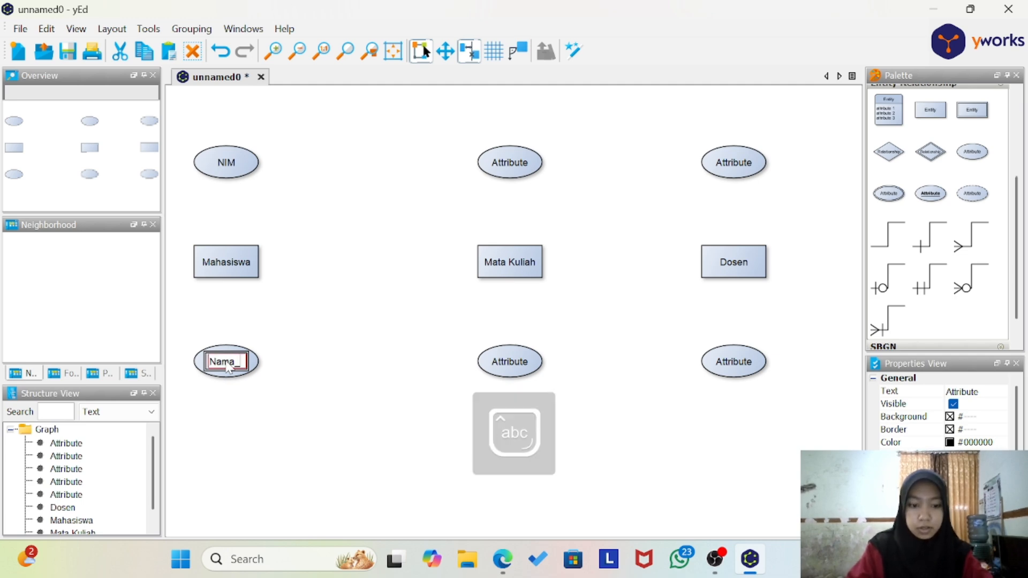
type("Mahasiswa")
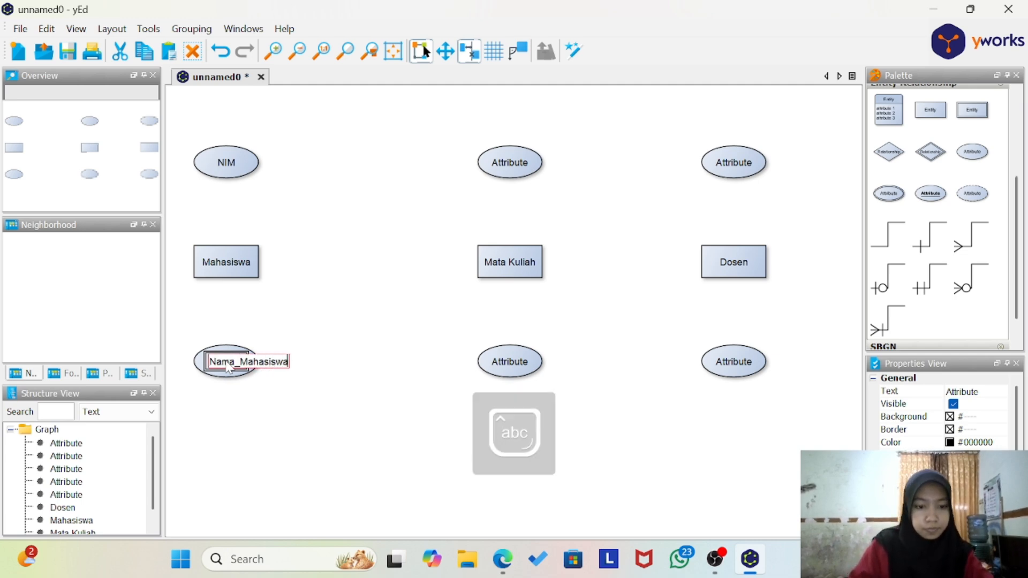
key("Return")
Step: Label the attribute above Mata Kuliah as Kode_MK and the one below it as Nama_MK
left_click(511, 165)
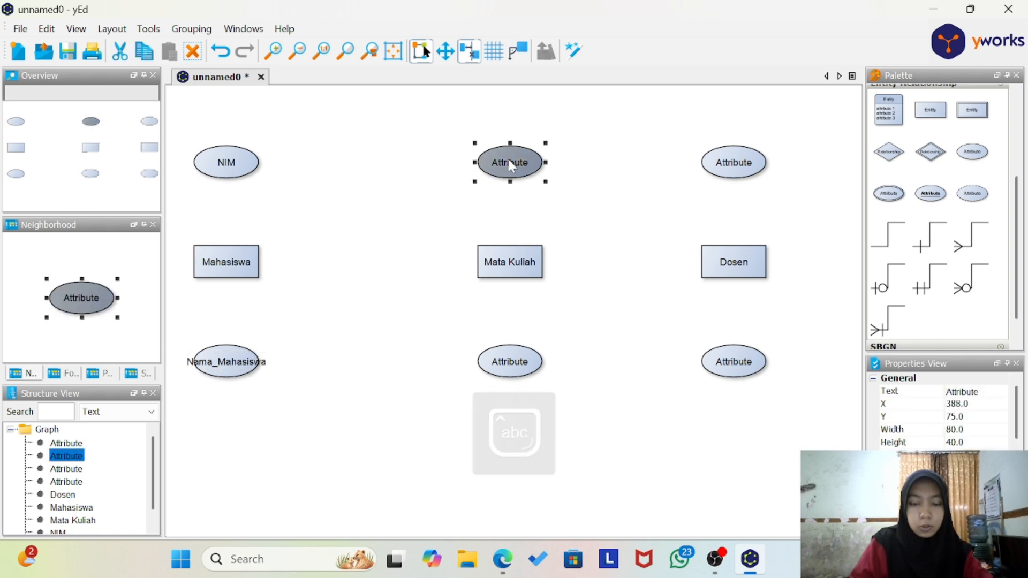
key("F2")
type("Kode")
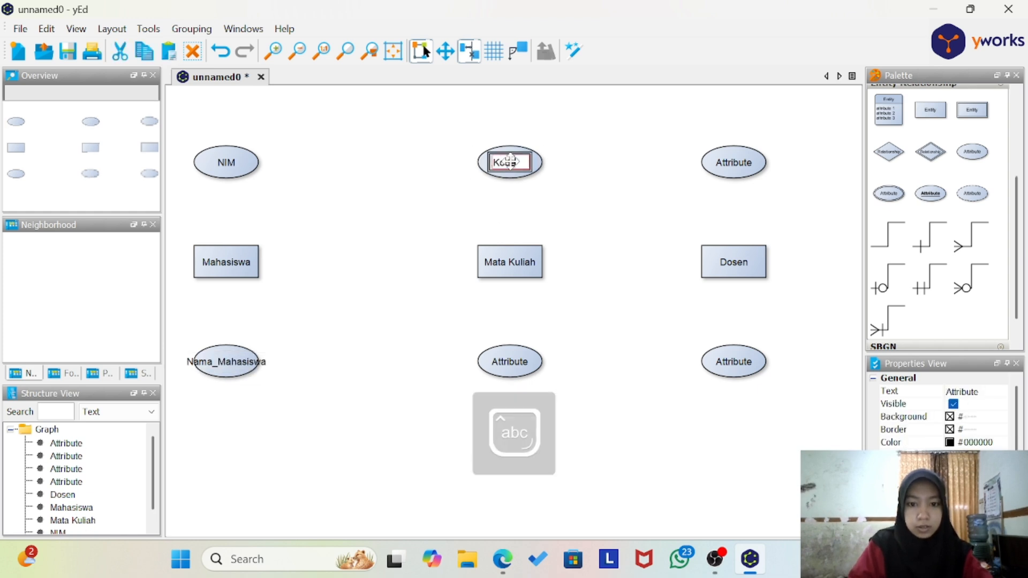
type("_MK")
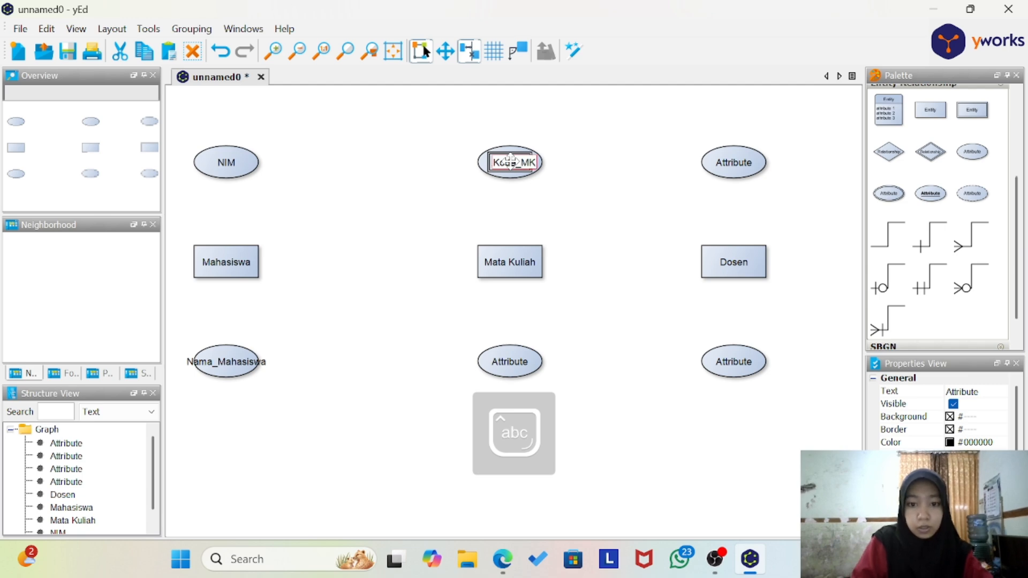
double_click(522, 369)
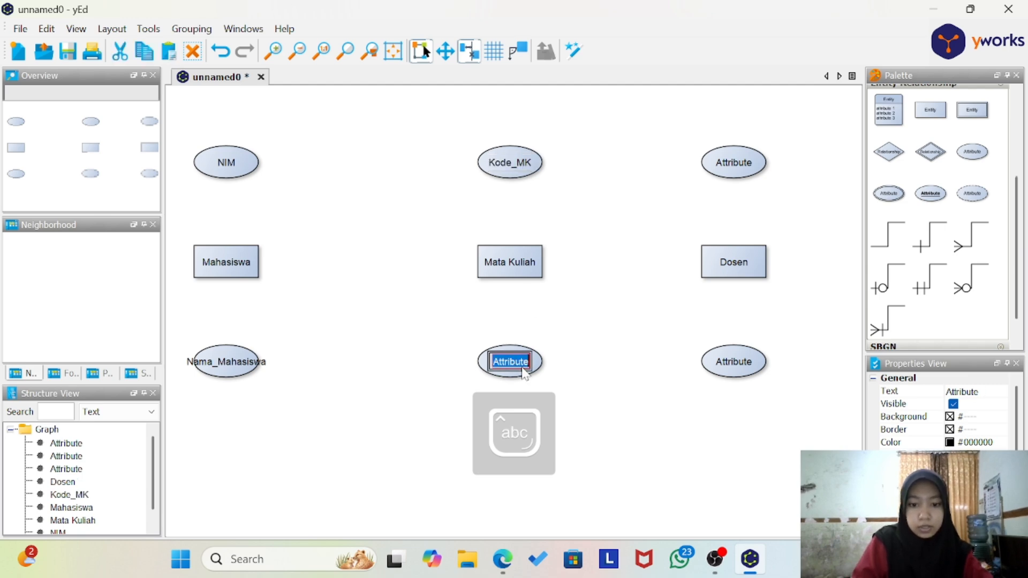
type("Nama_MK")
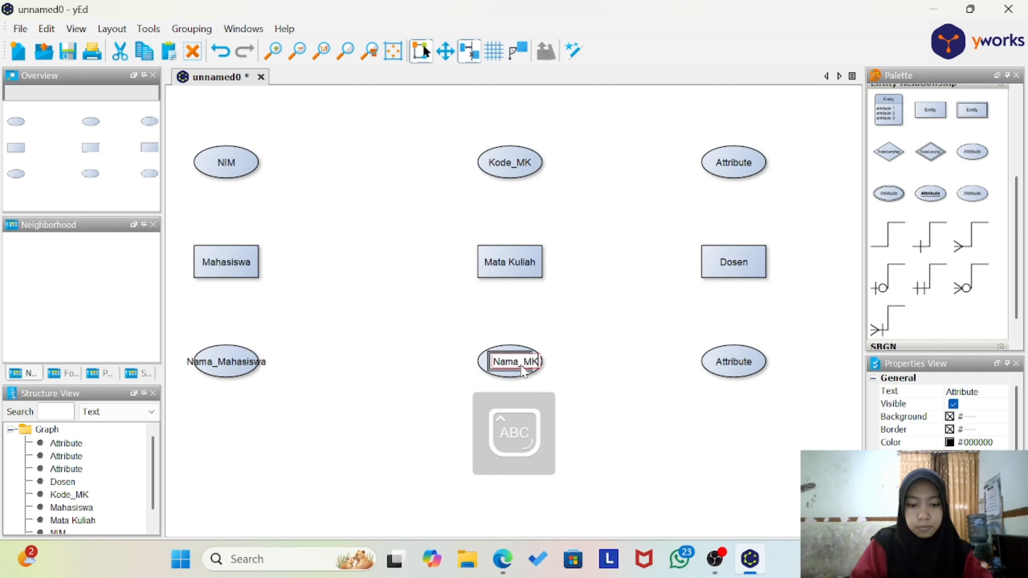
key("Return")
left_click(579, 350)
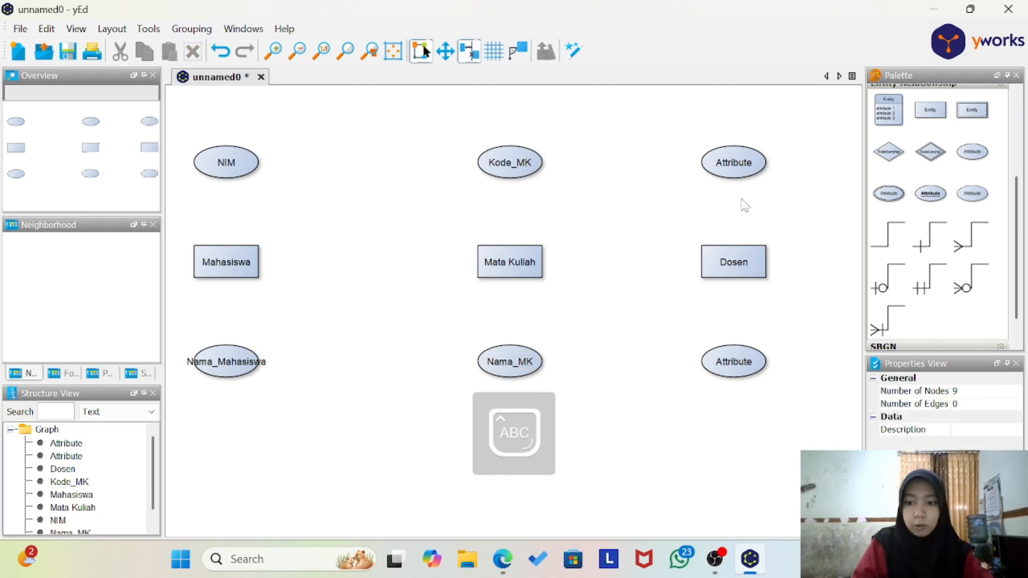
Step: Label the attribute above the Dosen entity as NID
left_click(738, 170)
double_click(737, 170)
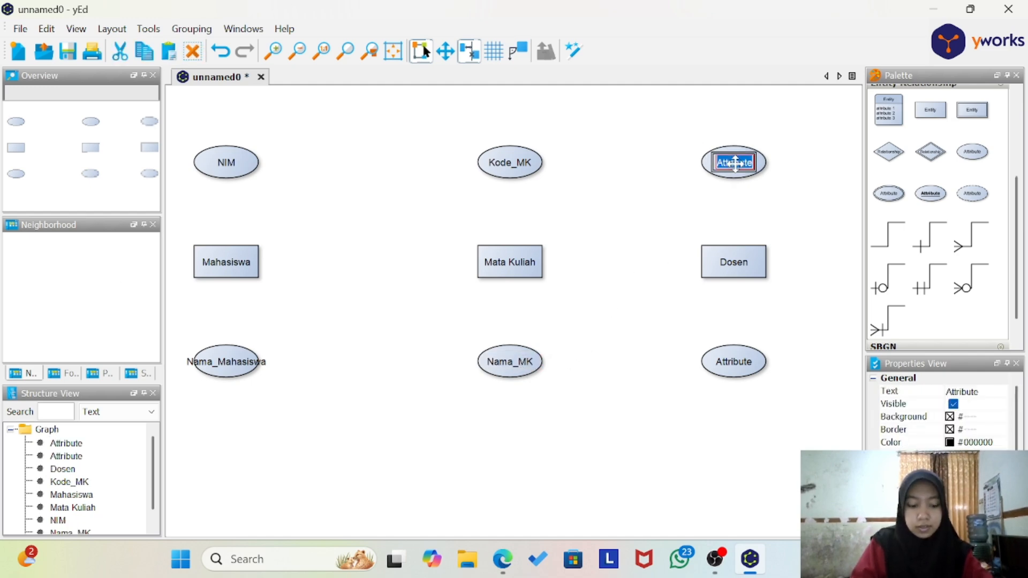
type("NIP")
key("Return")
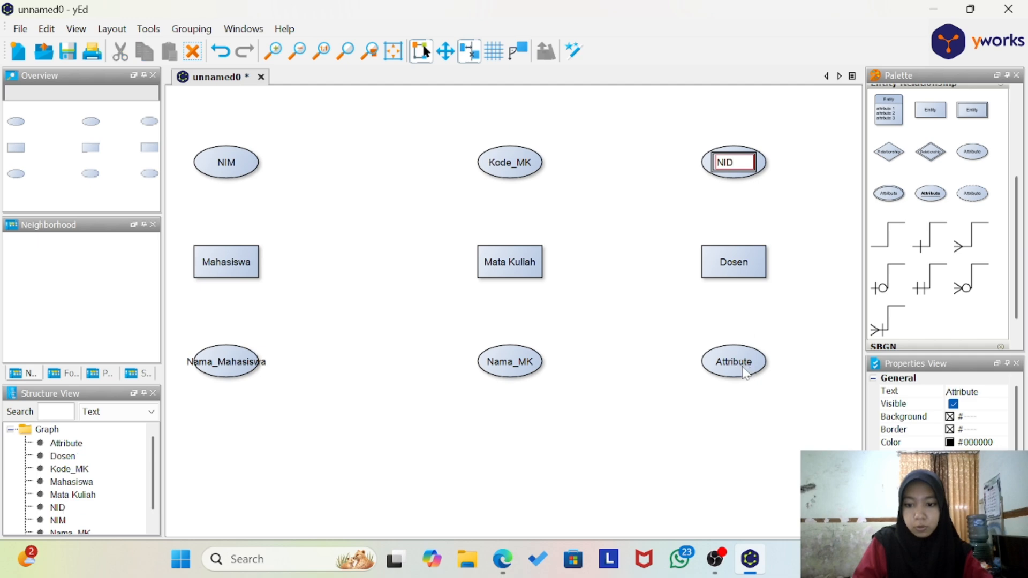
Step: Label the attribute below the Dosen entity as Nama_Dosen
double_click(741, 364)
key("Caps_Lock")
type("Nam")
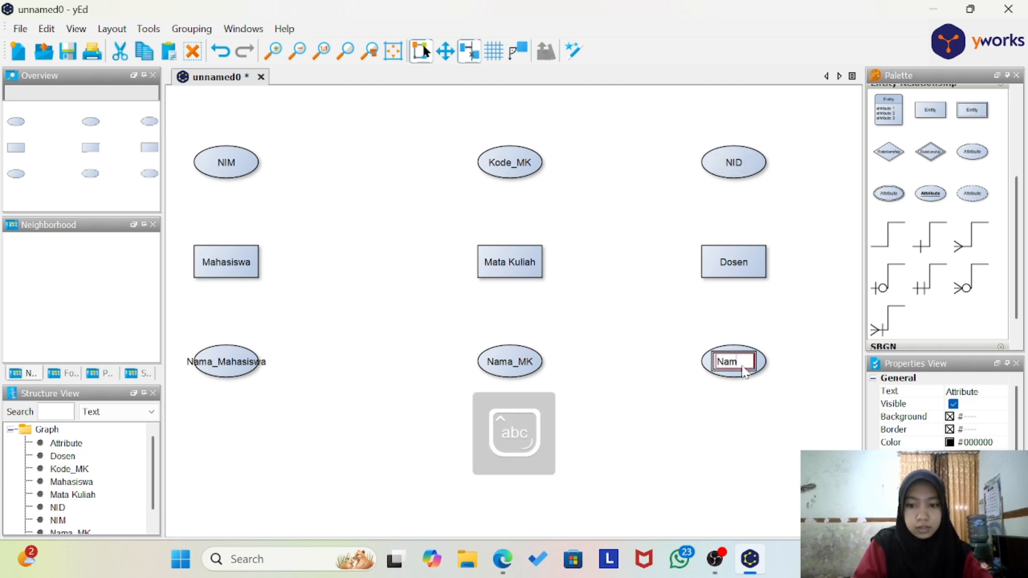
type("a_D")
key("Caps_Lock")
type("osen")
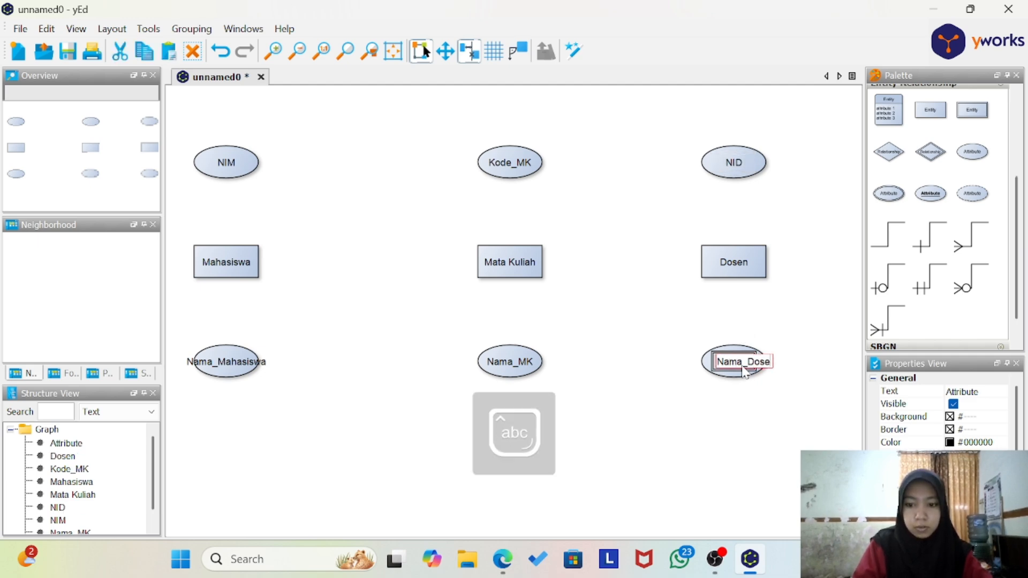
left_click(665, 412)
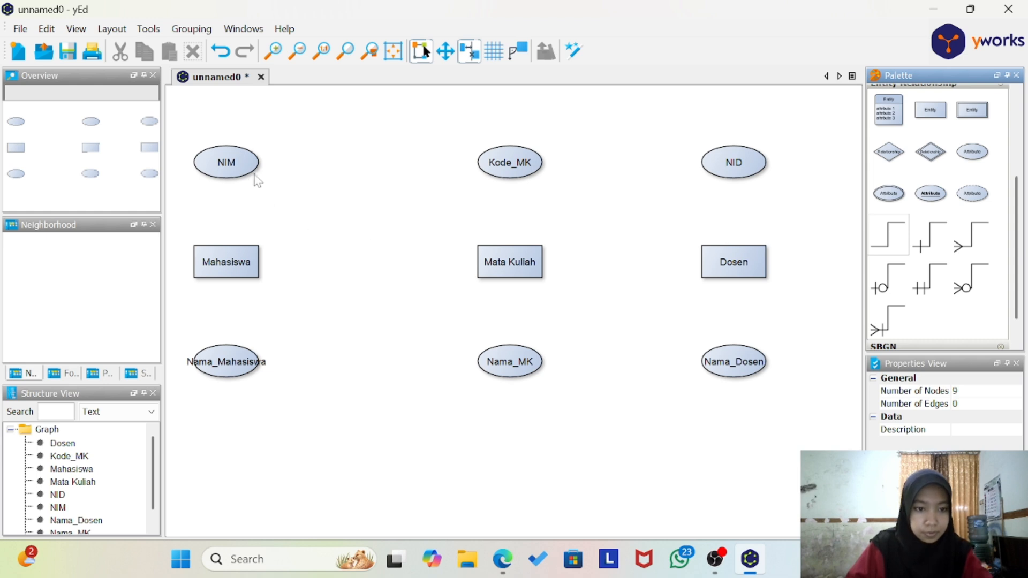
Step: Connect Mahasiswa to NIM and Nama_Mahasiswa, Mata Kuliah to Kode_MK and Nama_MK, and Dosen to NID and Nama_Dosen with plain lines
left_click_drag(877, 235, 228, 172)
left_click_drag(224, 264, 224, 264)
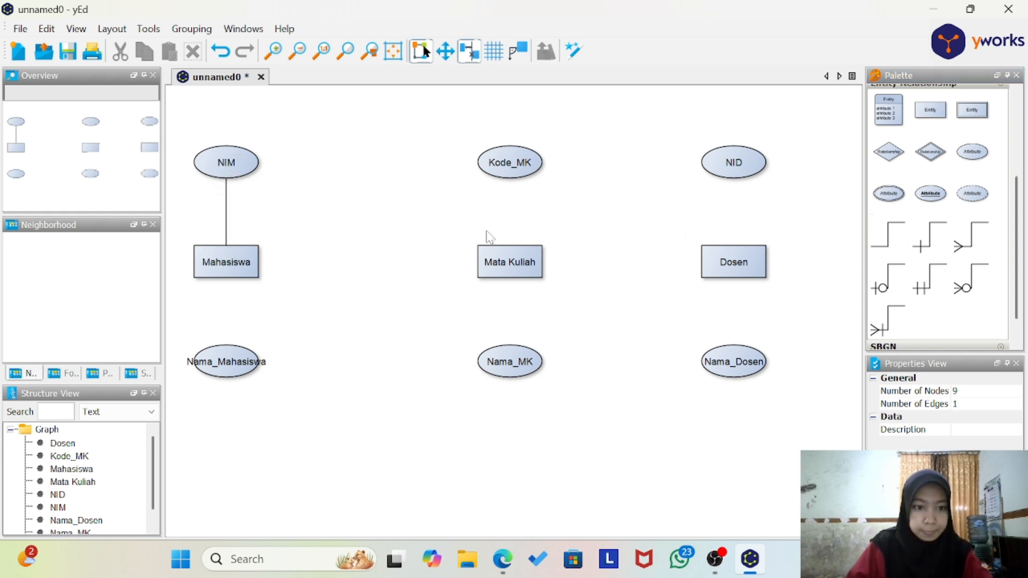
left_click_drag(884, 238, 226, 268)
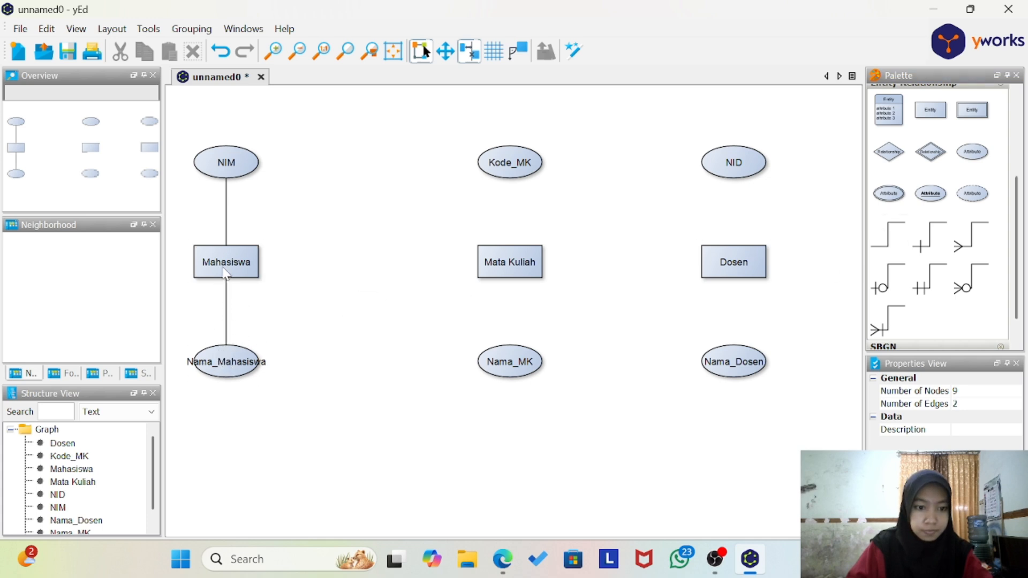
left_click_drag(878, 245, 513, 267)
left_click_drag(894, 241, 510, 277)
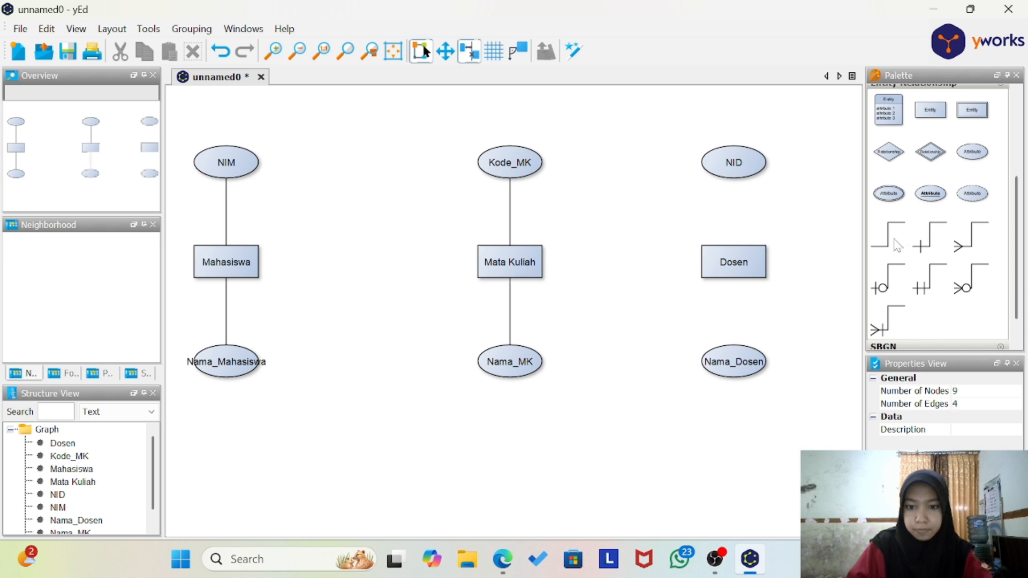
left_click_drag(889, 239, 734, 267)
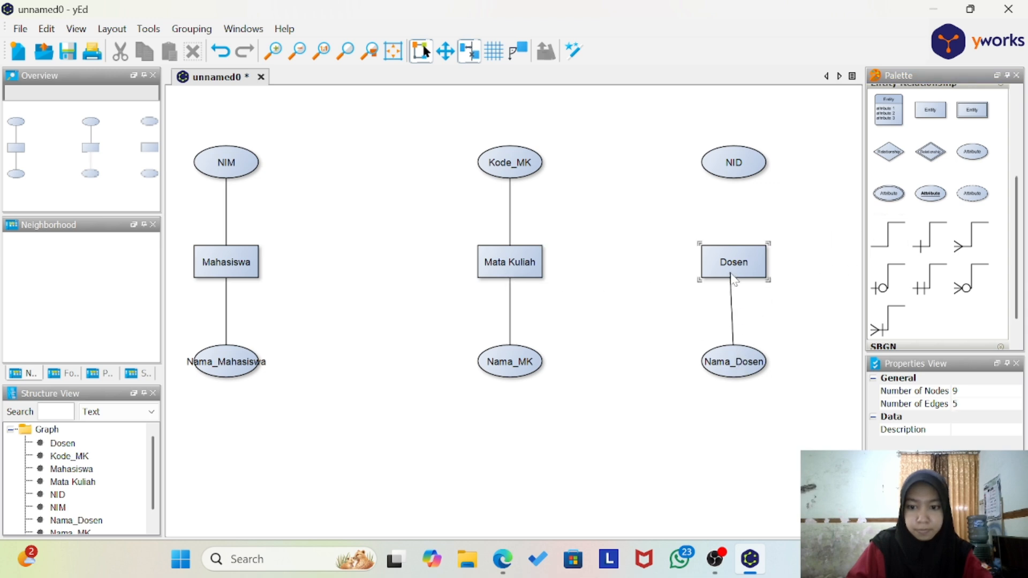
mouse_move(737, 178)
left_mouse_down()
mouse_move(724, 220)
mouse_move(739, 269)
left_mouse_up()
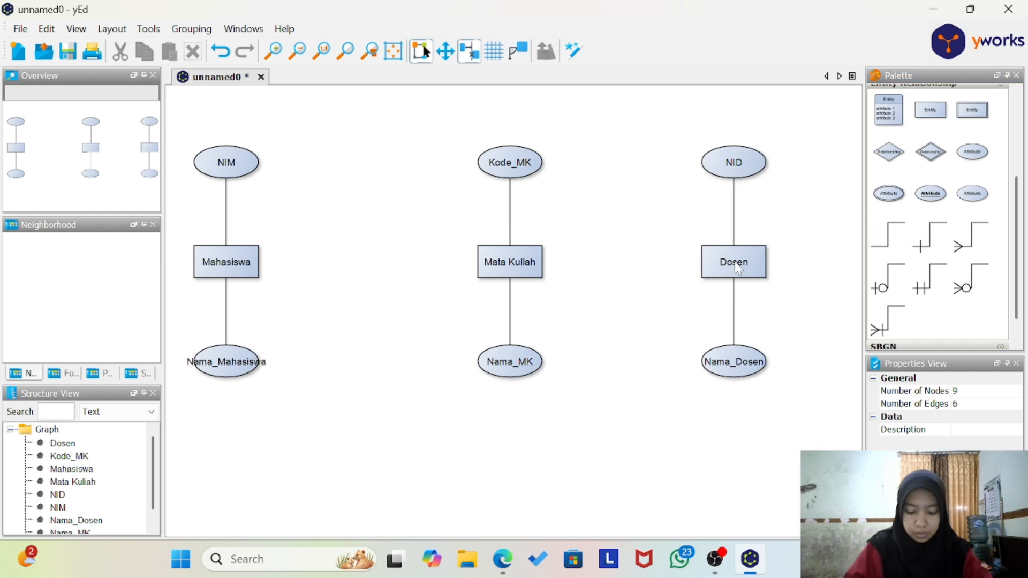
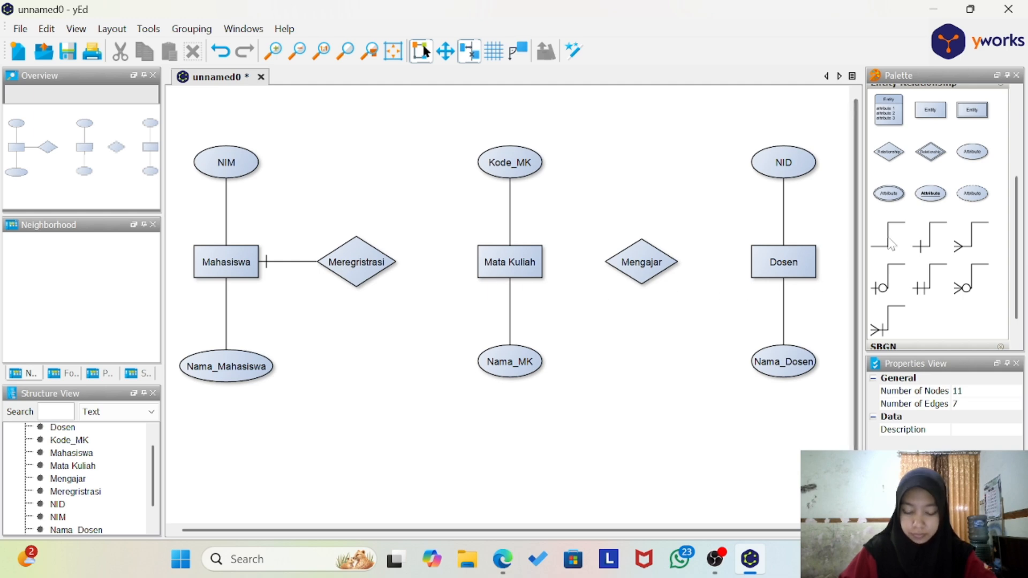
Step: Connect Mata Kuliah to Mengajar with a crow's-foot-and-bar line, and Dosen to Mengajar with a double-bar line
left_click(896, 324)
left_click_drag(528, 259, 620, 269)
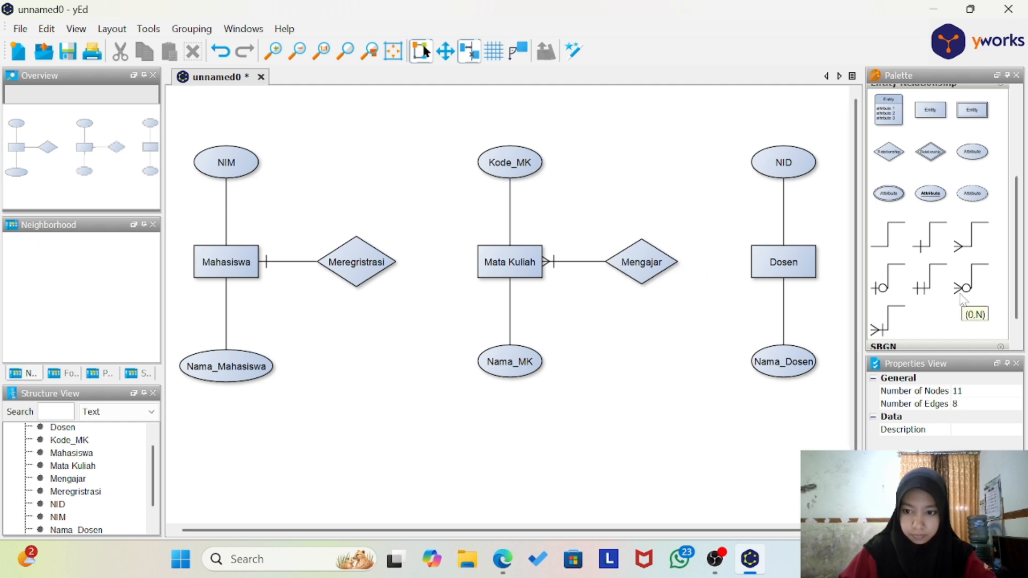
left_click(926, 287)
left_click(782, 271)
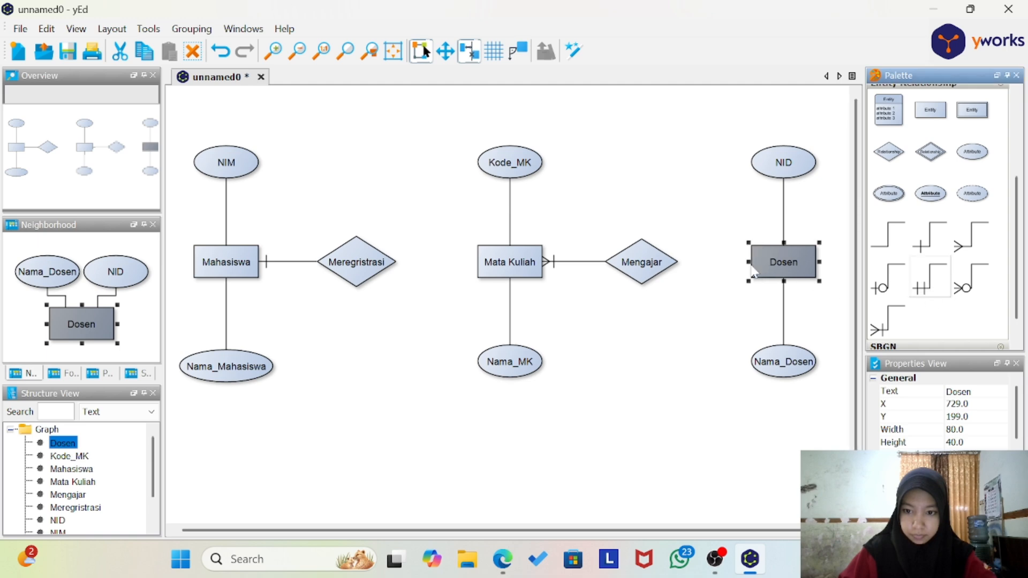
left_click(812, 291)
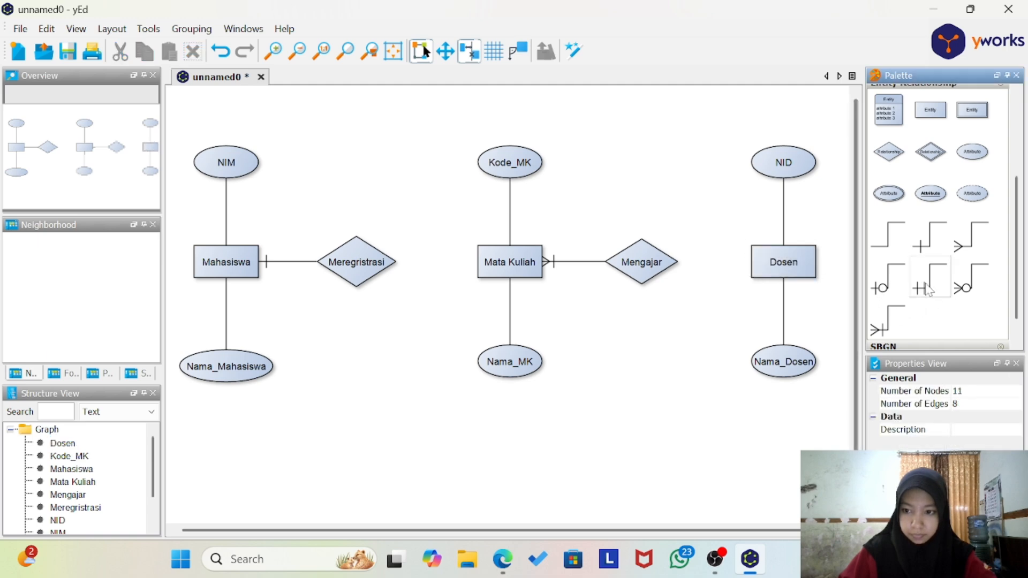
left_click_drag(785, 257, 657, 266)
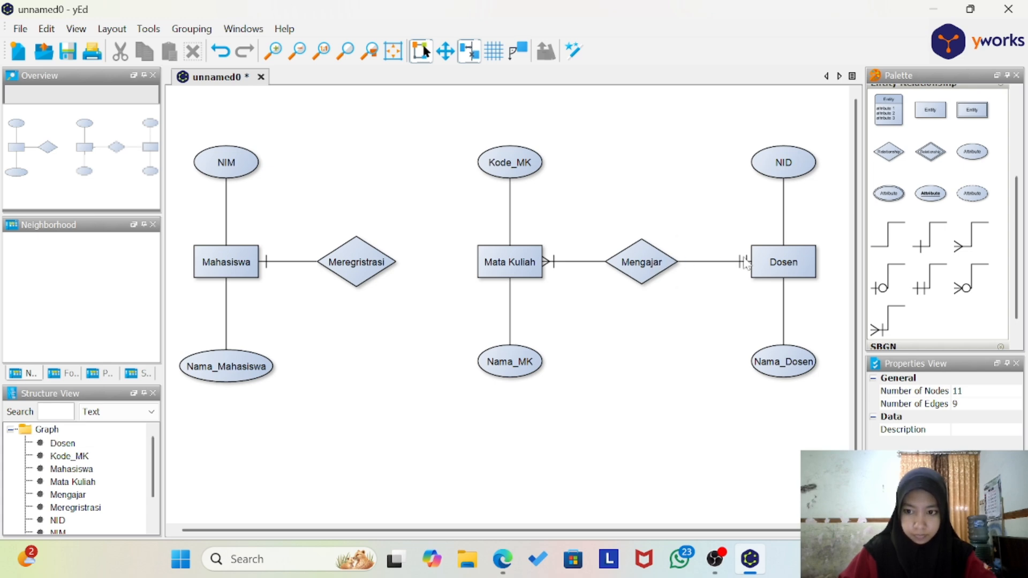
Step: Connect Mata Kuliah to Meregristrasi with a single-bar line
left_click(932, 238)
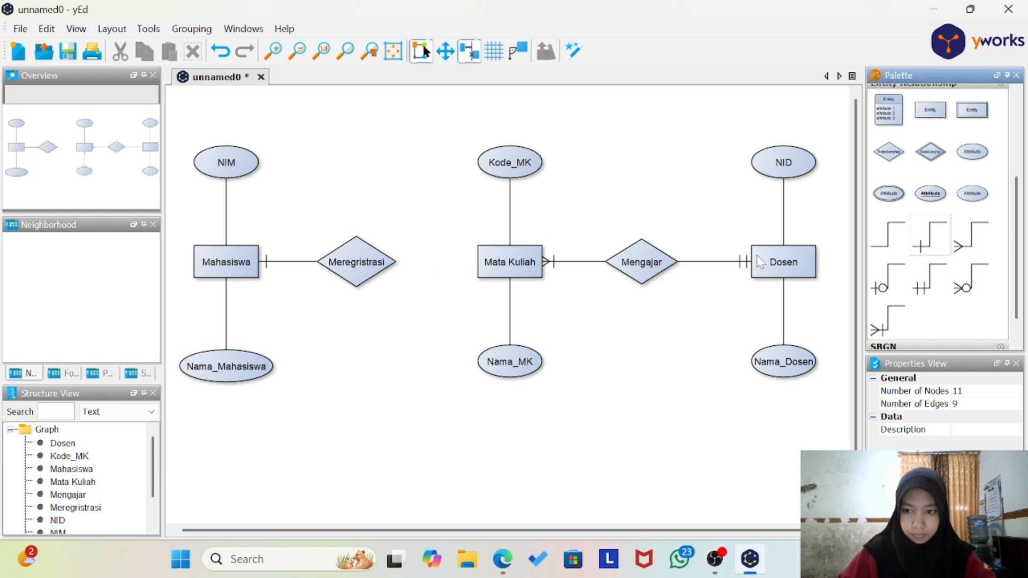
left_click_drag(484, 249, 370, 262)
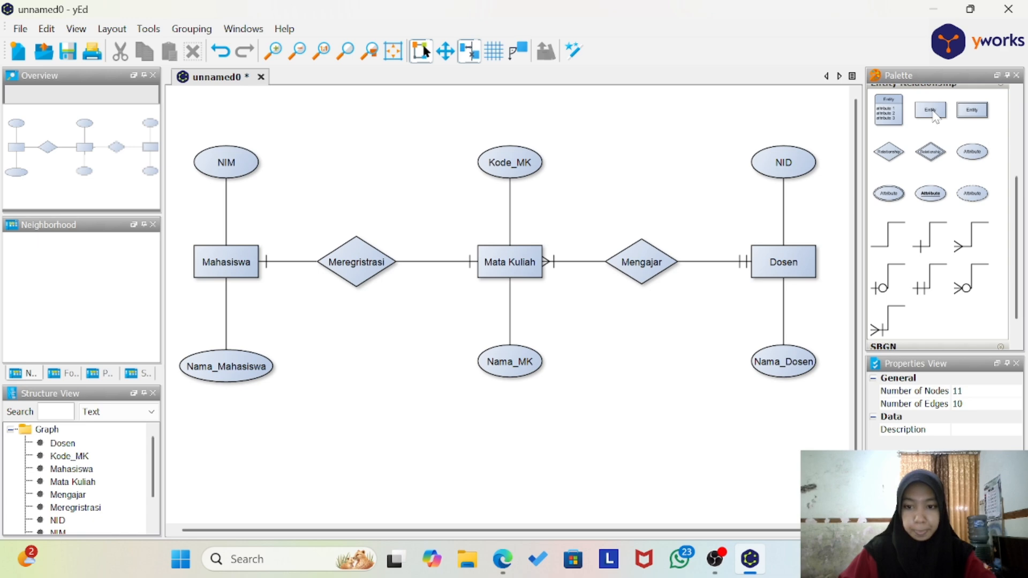
Step: Add a new entity below the Meregristrasi relationship and label it Registrasi
left_click_drag(934, 115, 369, 353)
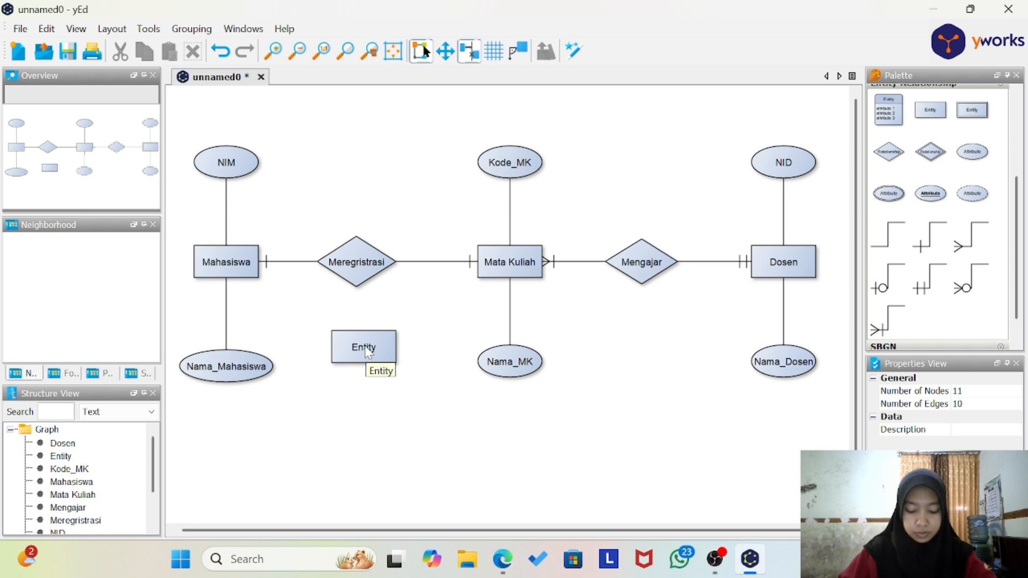
double_click(367, 351)
type("R")
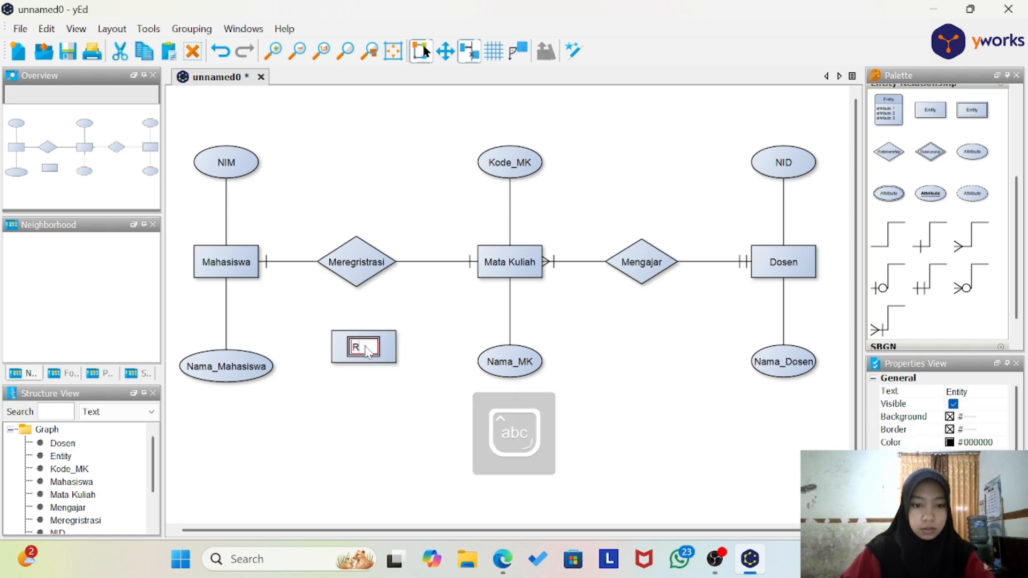
type("egistra")
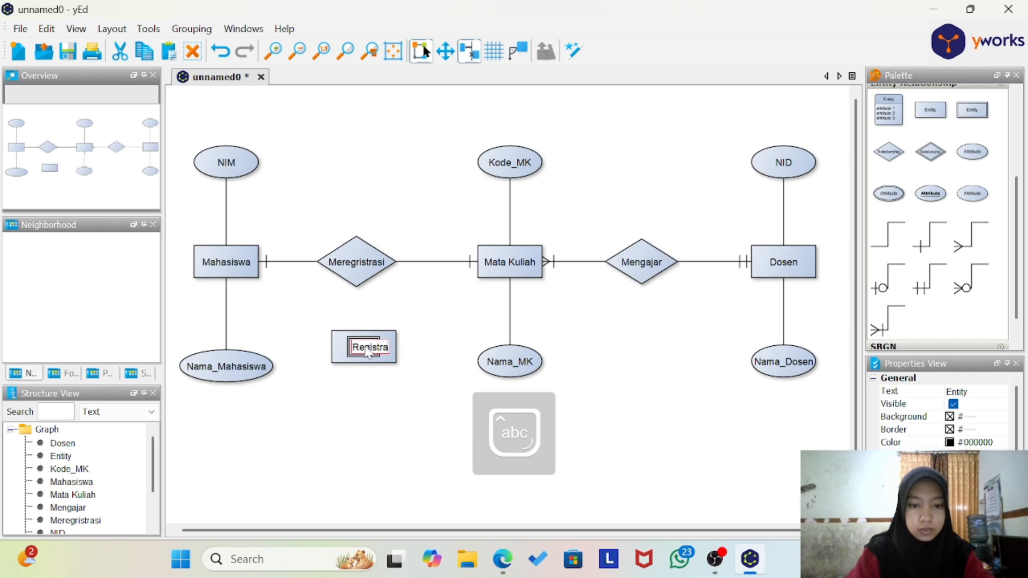
type("si")
key("Return")
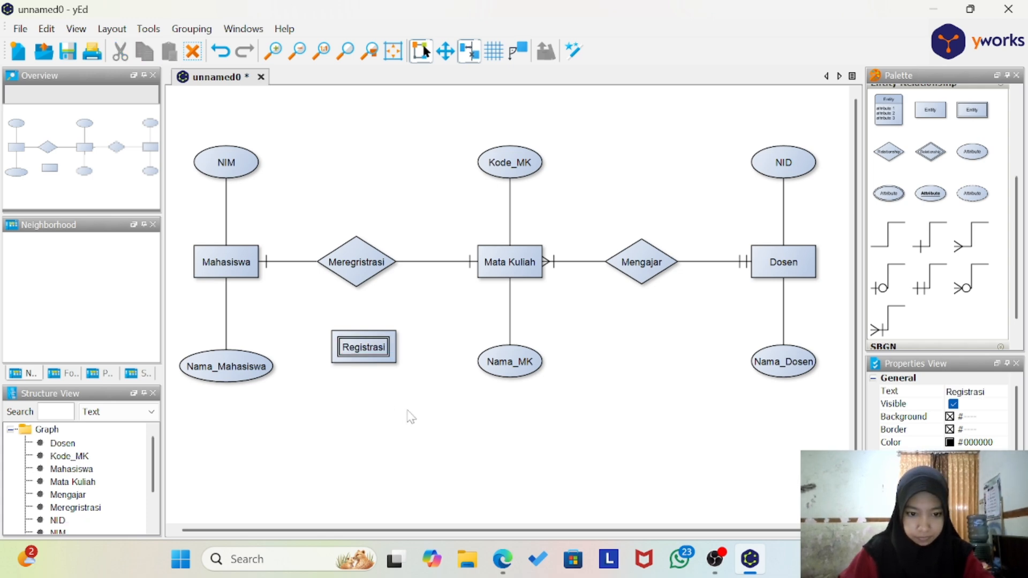
left_click(408, 412)
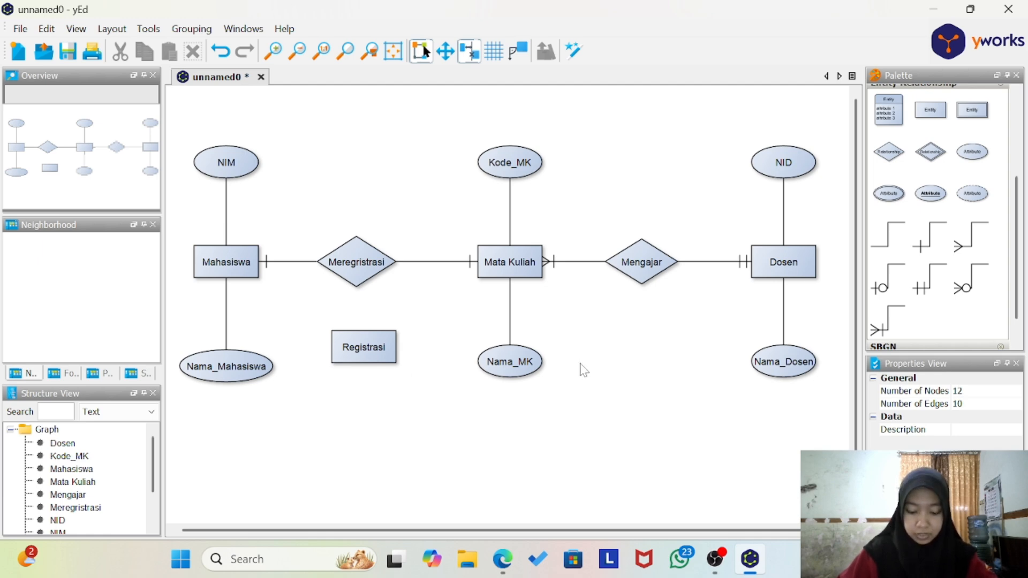
Step: Place two attribute ellipses below the Registrasi entity, one on each side
left_click_drag(971, 157, 315, 424)
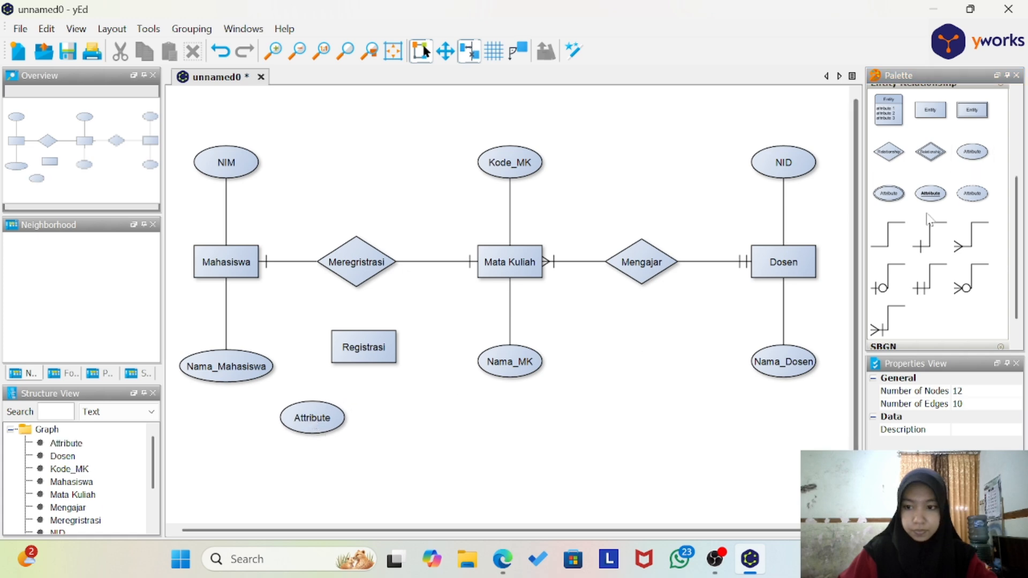
left_click_drag(972, 152, 423, 431)
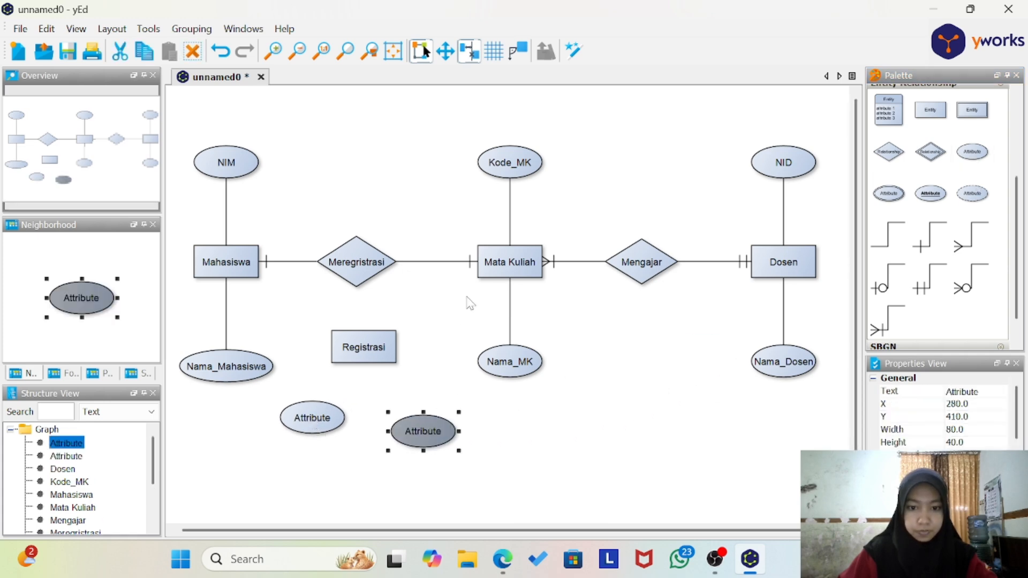
left_click_drag(448, 134, 568, 401)
left_click_drag(514, 265, 553, 264)
mouse_move(646, 218)
left_mouse_down()
mouse_move(673, 311)
mouse_move(663, 279)
left_mouse_up()
key("ctrl+z")
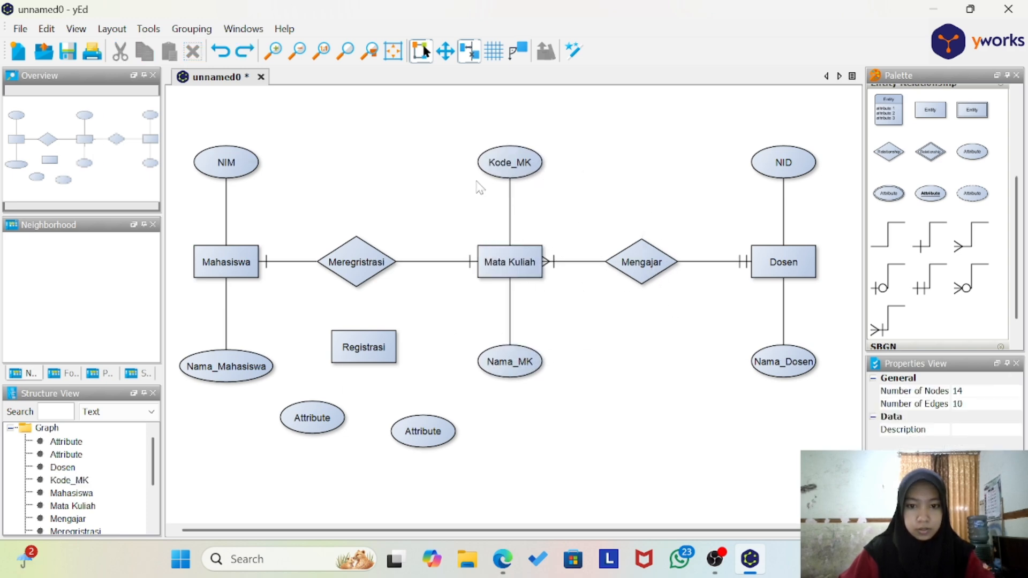
Step: Shift Mata Kuliah with its attributes and Mengajar to the right, and move Dosen with its attributes further right
left_click_drag(461, 123, 697, 395)
left_click_drag(637, 265, 683, 265)
left_click_drag(743, 122, 844, 397)
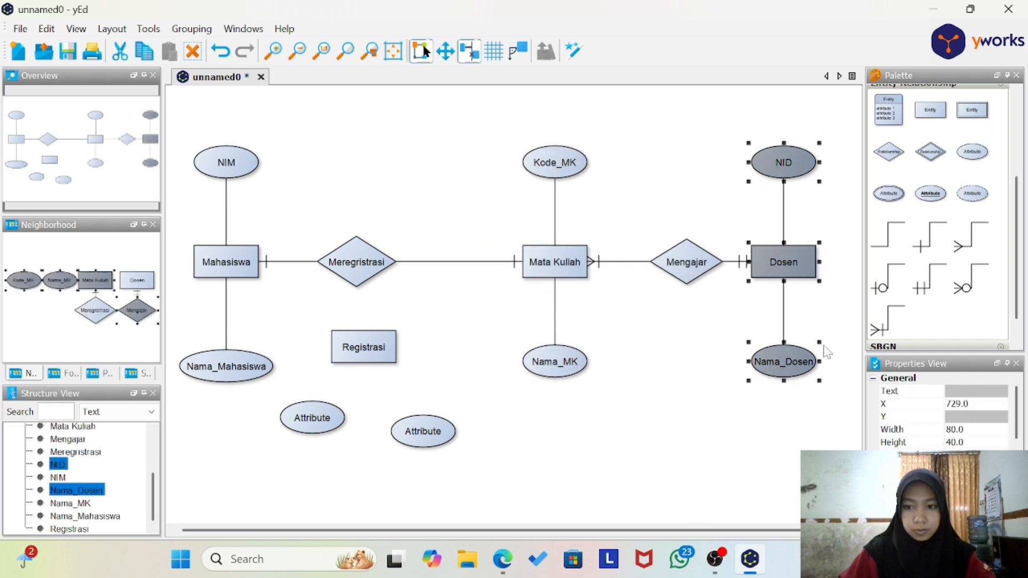
left_click_drag(786, 262, 811, 260)
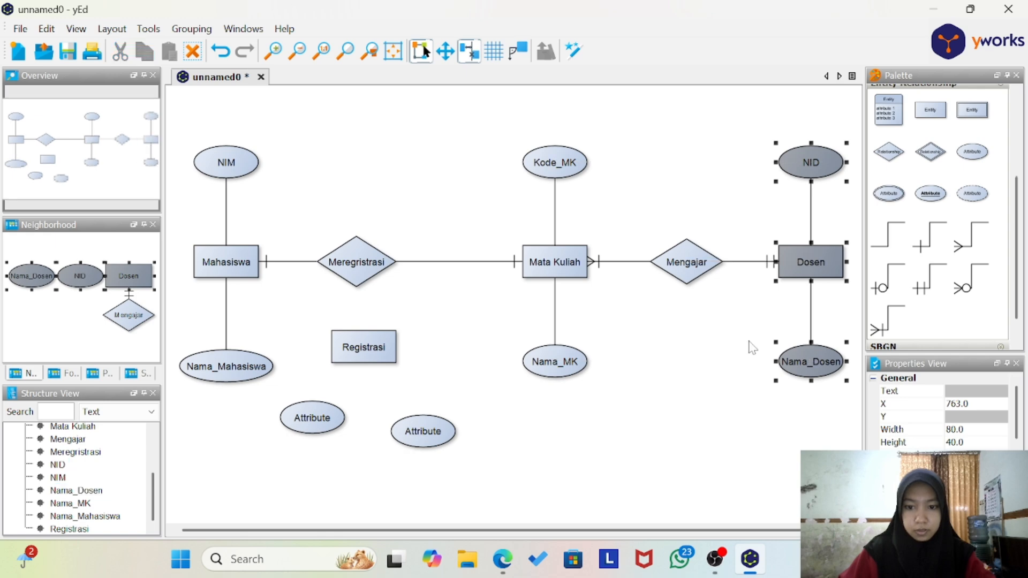
left_click(748, 344)
Step: Spread the two unnamed attributes apart at equal height and move Registrasi slightly down so it sits between them
left_click_drag(402, 407, 440, 425)
left_click(317, 418)
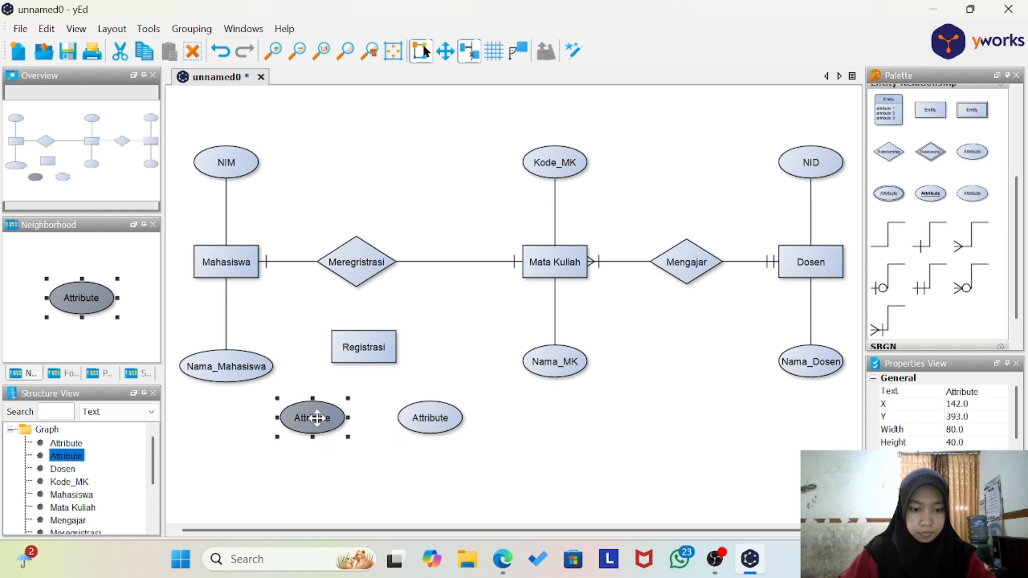
mouse_move(316, 418)
left_mouse_down()
mouse_move(279, 432)
mouse_move(302, 431)
left_mouse_up()
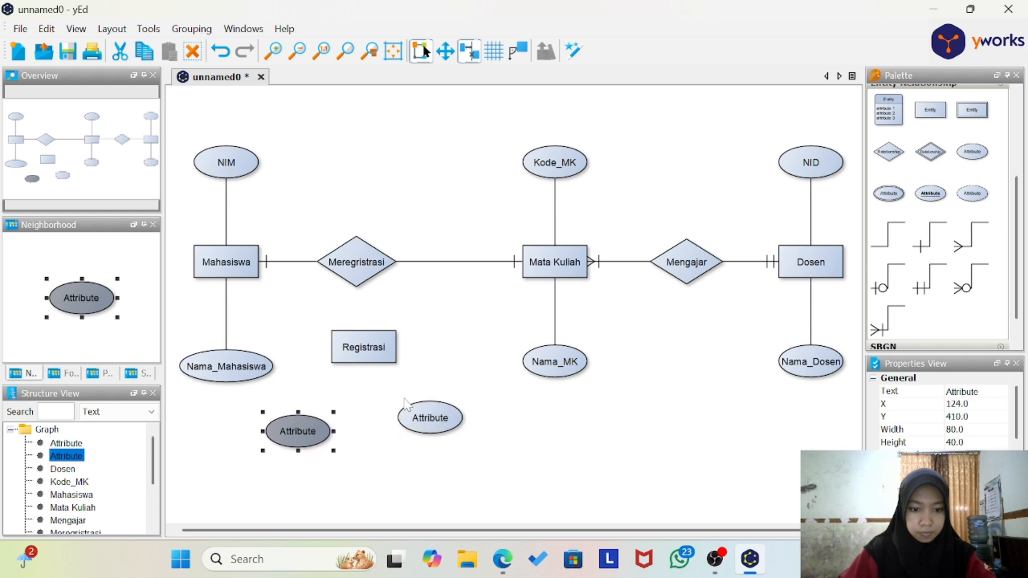
left_click_drag(404, 391, 466, 458)
left_click_drag(424, 413, 438, 425)
left_click_drag(323, 328, 423, 386)
left_click_drag(357, 340, 366, 356)
left_click(384, 408)
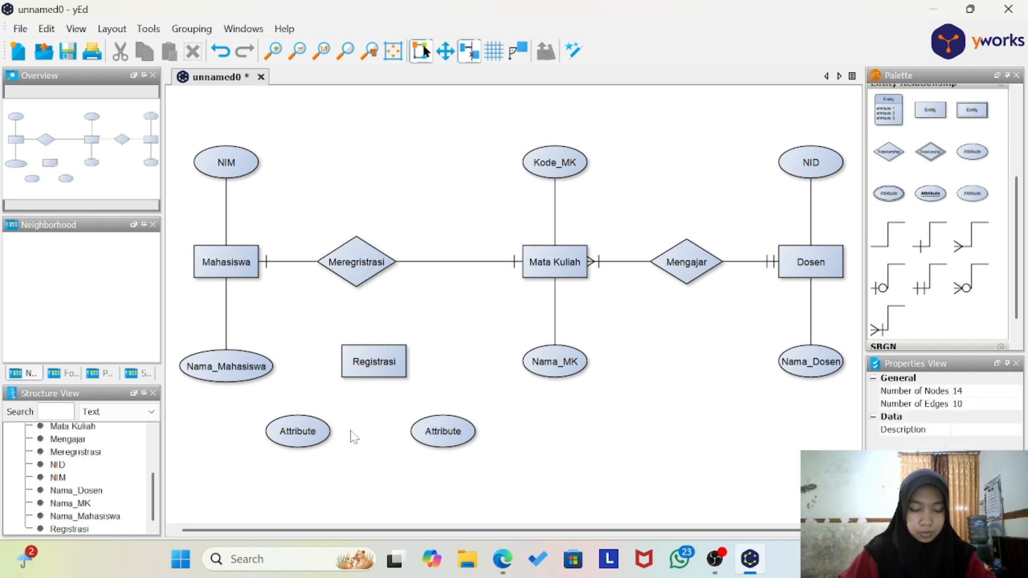
Step: Label the left attribute below Registrasi as NIM and the right one as Kode_MK
double_click(303, 433)
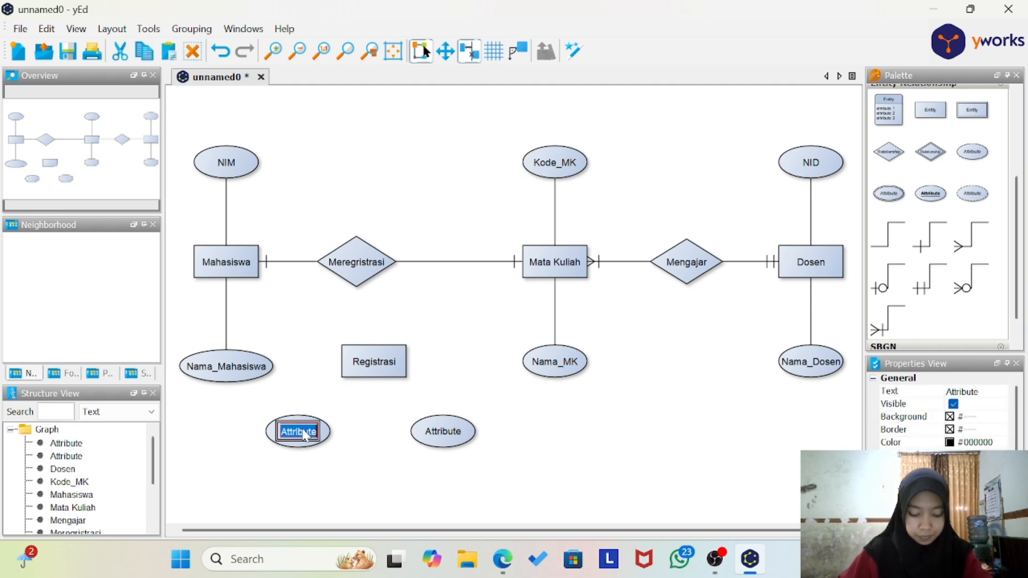
key("Caps_Lock")
type("NIM")
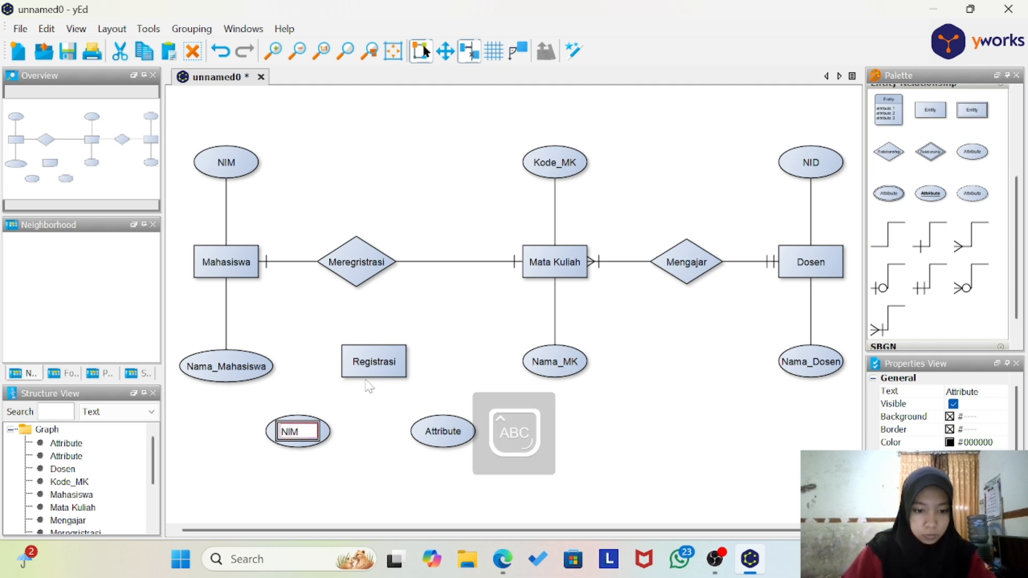
key("Return")
double_click(434, 432)
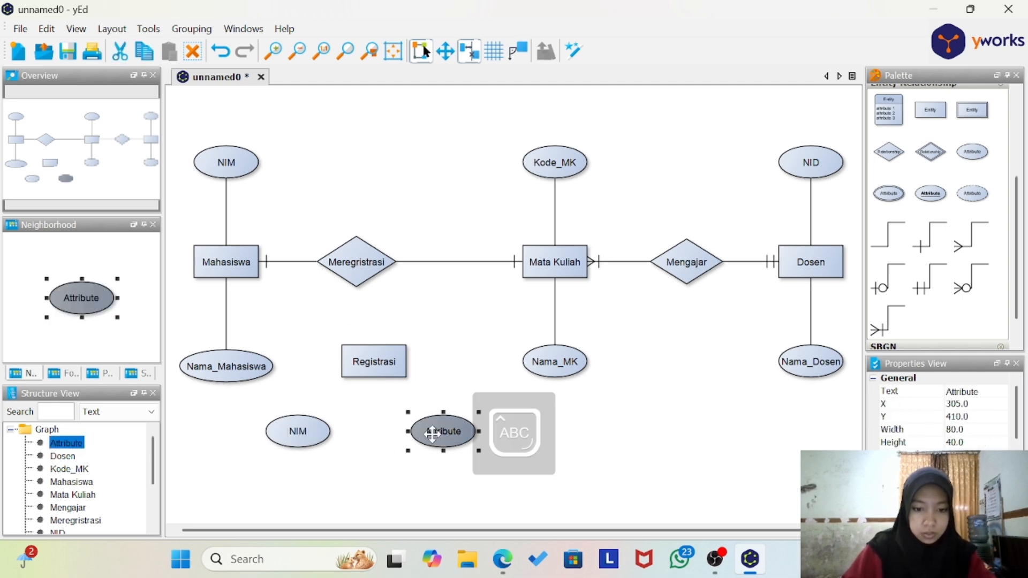
key("Caps_Lock")
type("Kode")
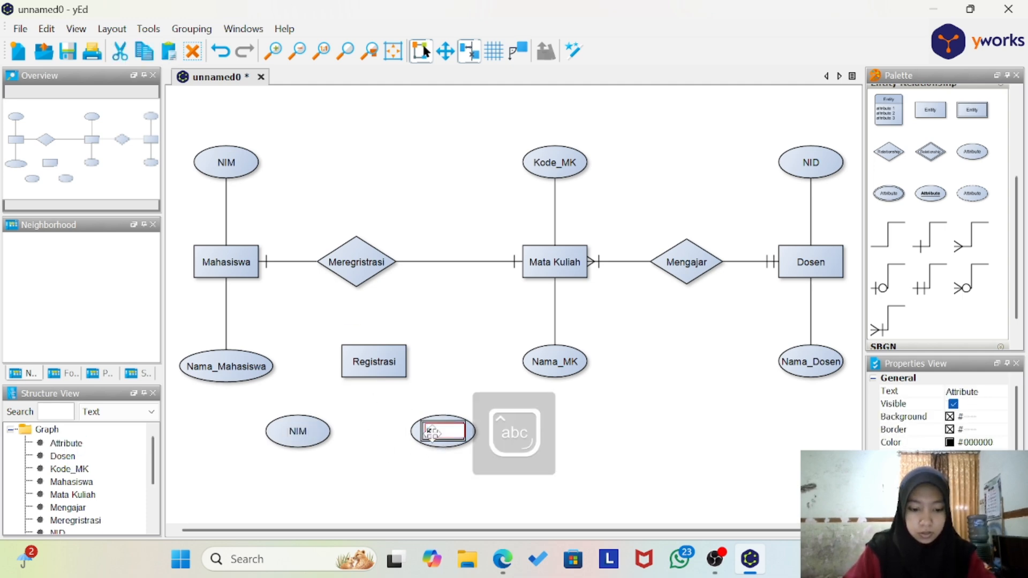
type("_MK")
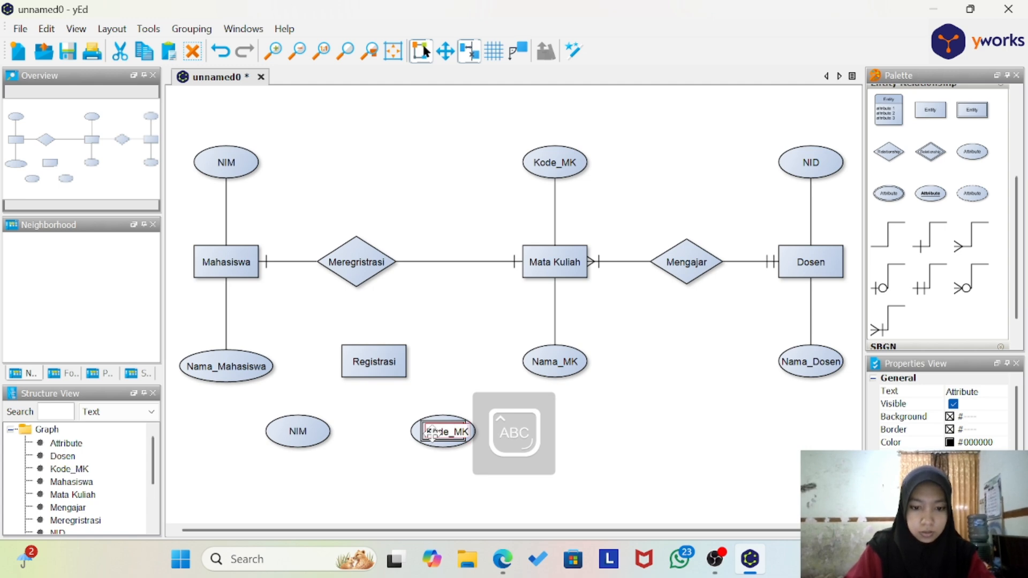
key("Return")
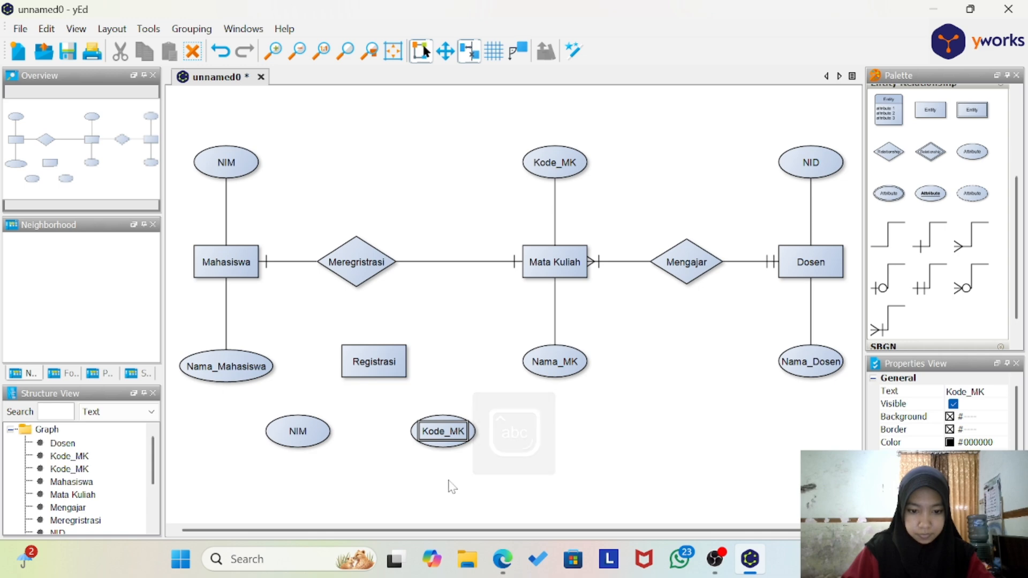
left_click(696, 477)
Step: Connect Registrasi to its NIM and Kode_MK attributes and to the Meregristrasi relationship with plain lines
left_click_drag(889, 238, 302, 424)
left_click(377, 368)
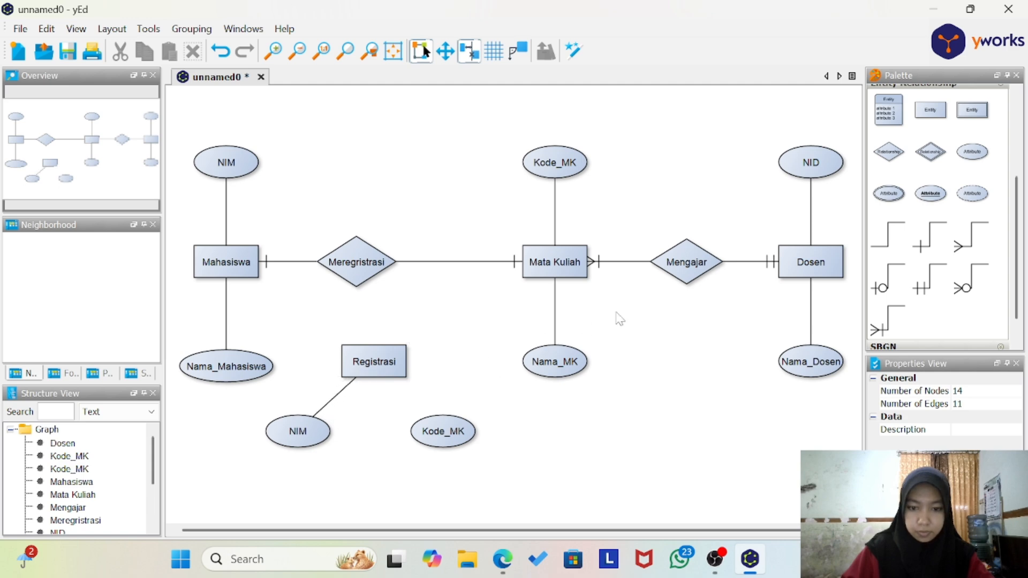
left_click(887, 242)
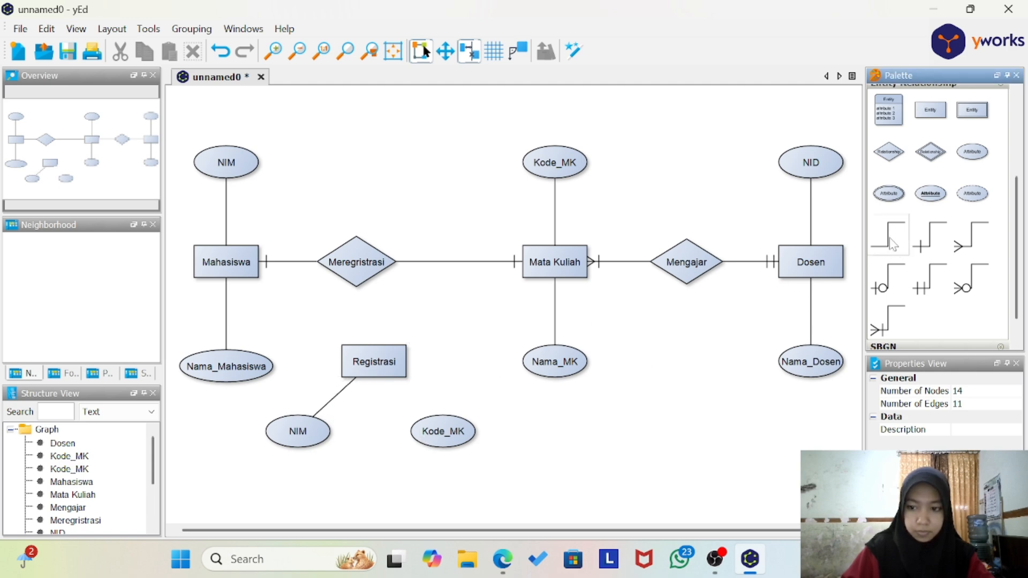
left_click_drag(431, 441, 423, 444)
left_click_drag(368, 407, 376, 375)
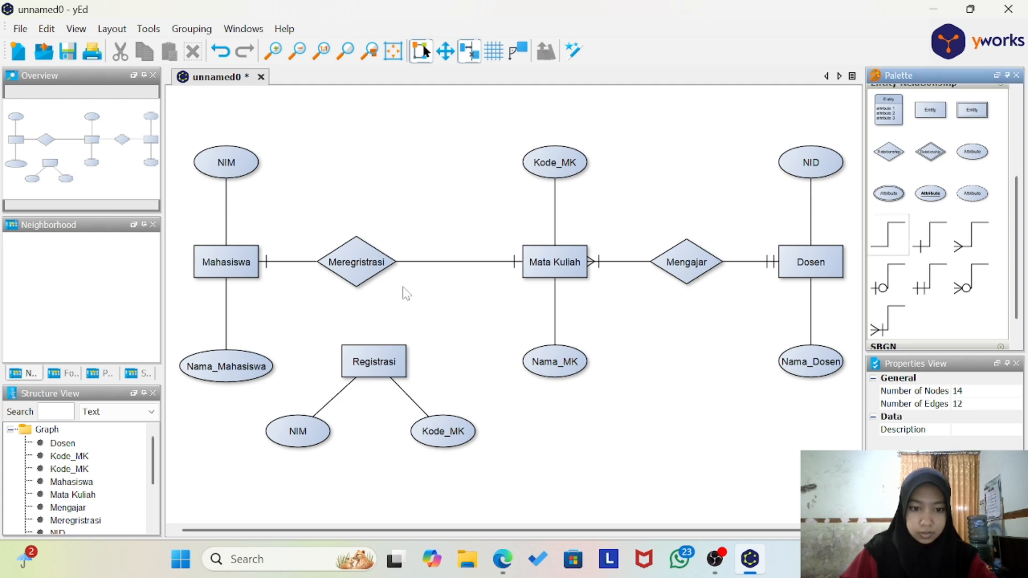
left_click_drag(897, 256, 369, 356)
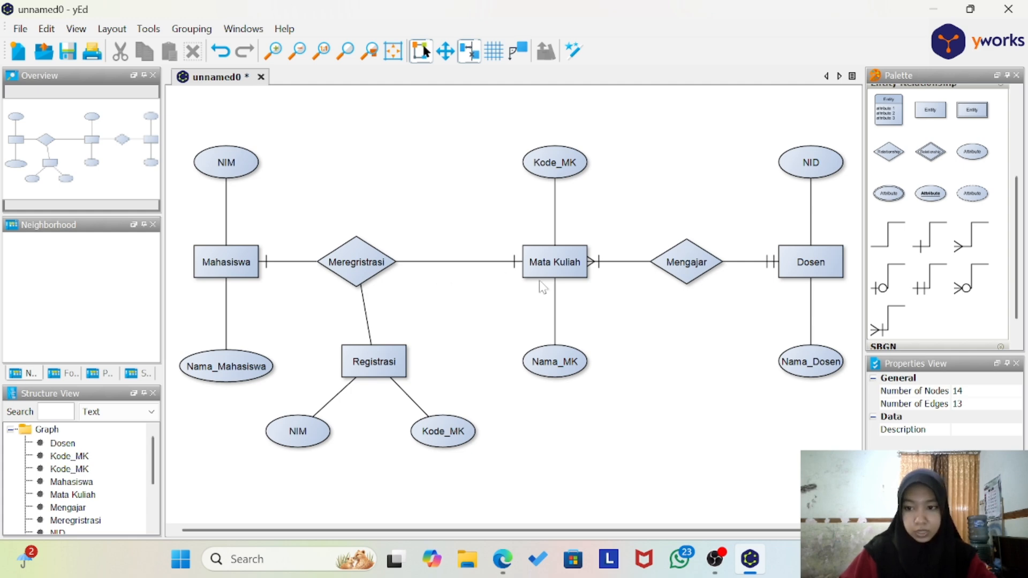
Step: Insert a relationship diamond on the line between Meregristrasi and Mata Kuliah, and move Meregristrasi closer to Mahasiswa
left_click_drag(890, 154, 454, 260)
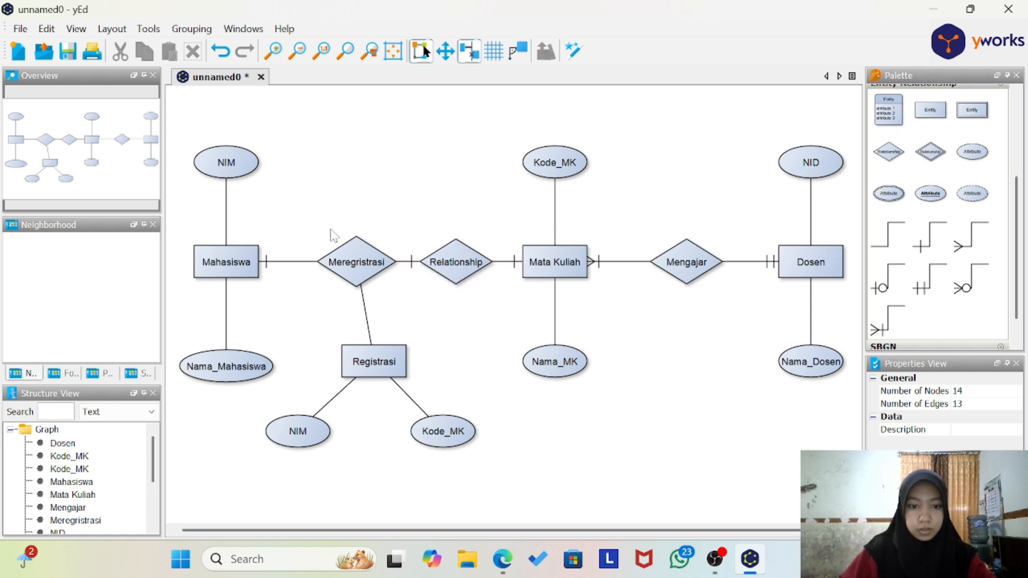
left_click(357, 262)
left_click_drag(358, 262, 328, 259)
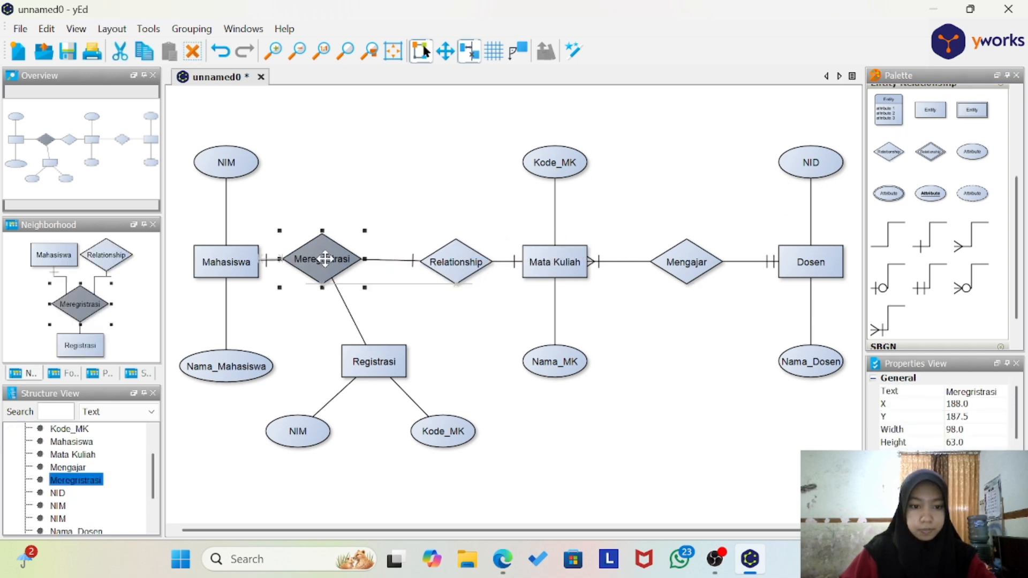
Step: Label the new relationship between Meregristrasi and Mata Kuliah as Diregristrasi
double_click(455, 268)
type("Dire")
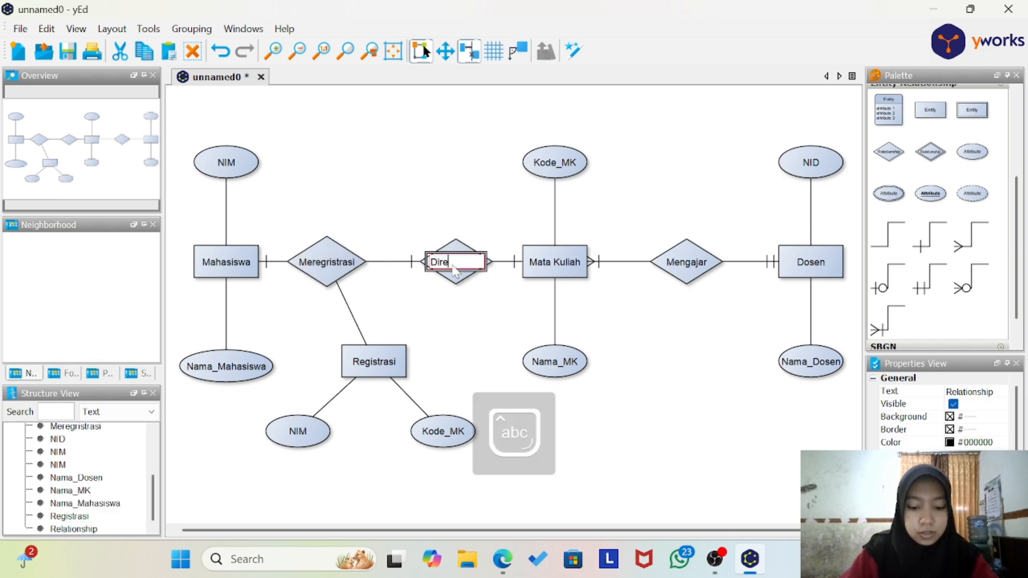
type("gristrasi")
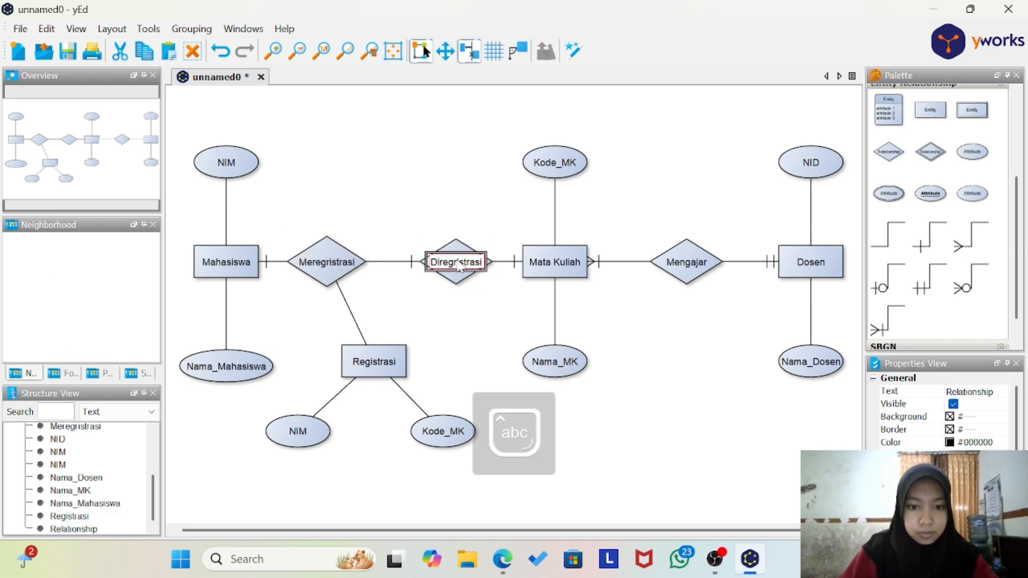
key("Return")
left_click(466, 327)
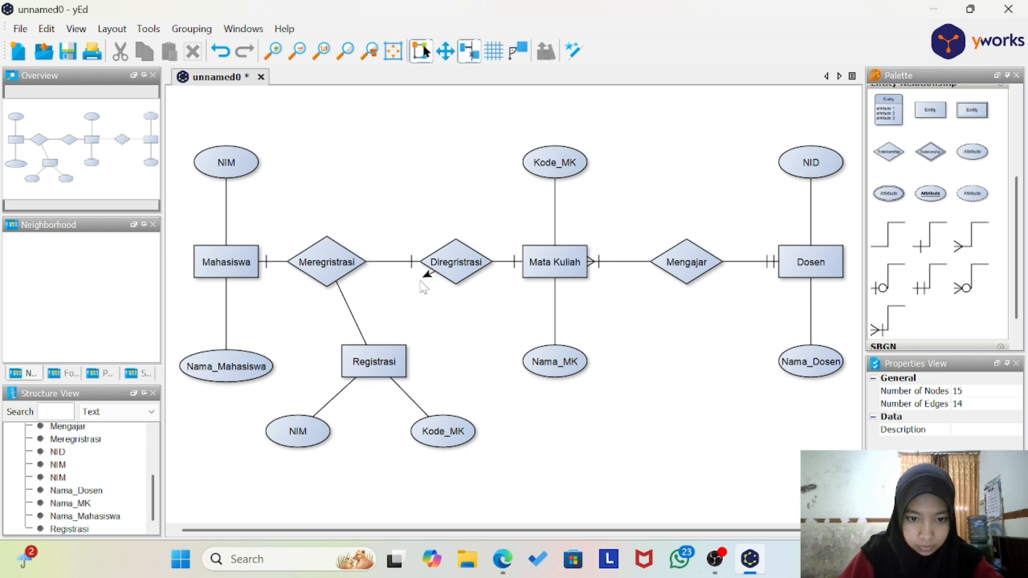
Step: Undo the Diregristrasi label and the last move of Meregristrasi, and discard the unfinished line towards Registrasi
left_click_drag(423, 287, 414, 277)
key("ctrl+z")
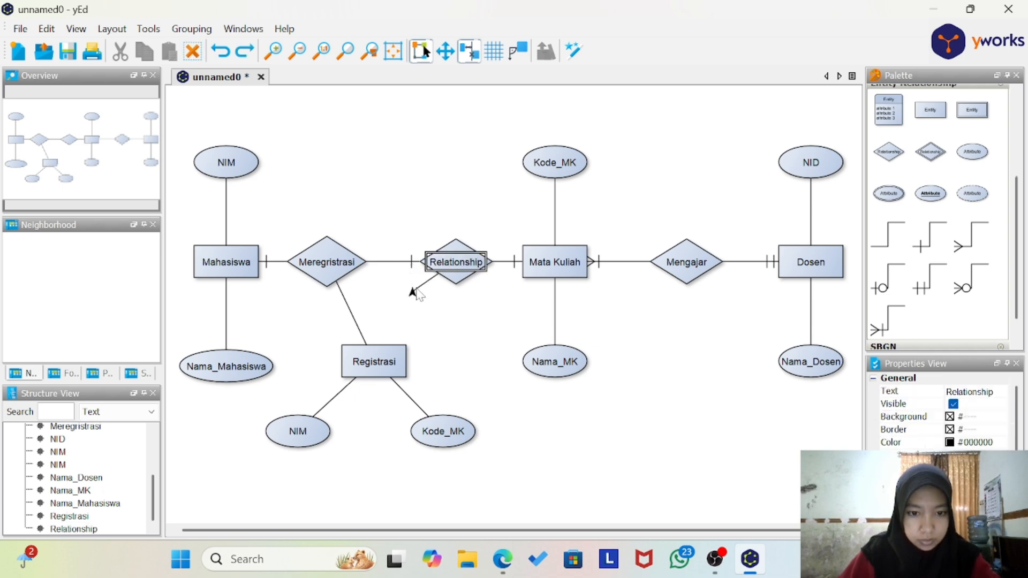
key("ctrl+z")
left_click(430, 299)
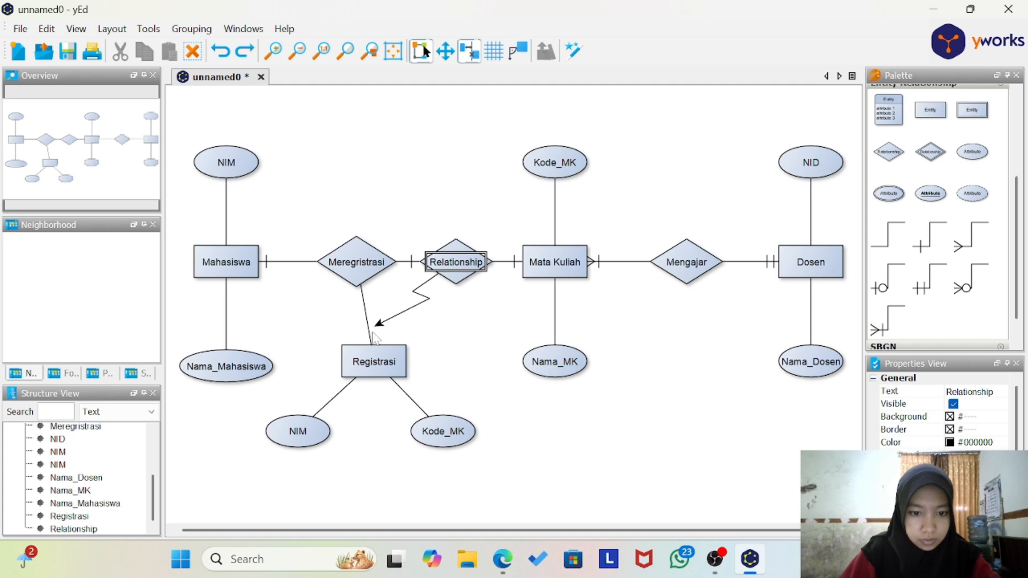
left_click(375, 353)
key("Escape")
left_click(455, 338)
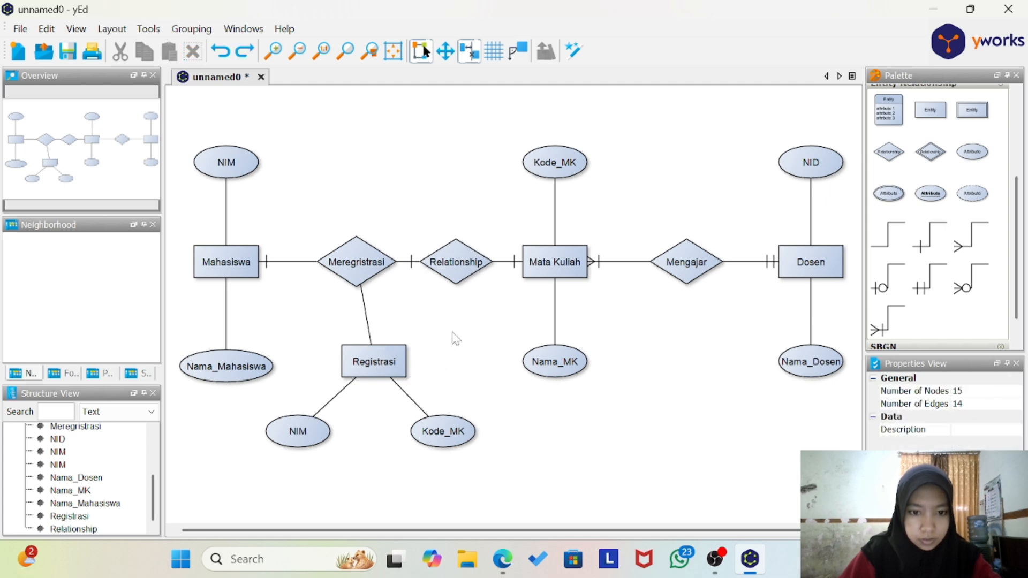
Step: Move the Meregristrasi diamond back towards Mahasiswa, keeping it level with the Mahasiswa entity
left_click(369, 272)
left_click_drag(370, 272, 340, 272)
left_click(404, 294)
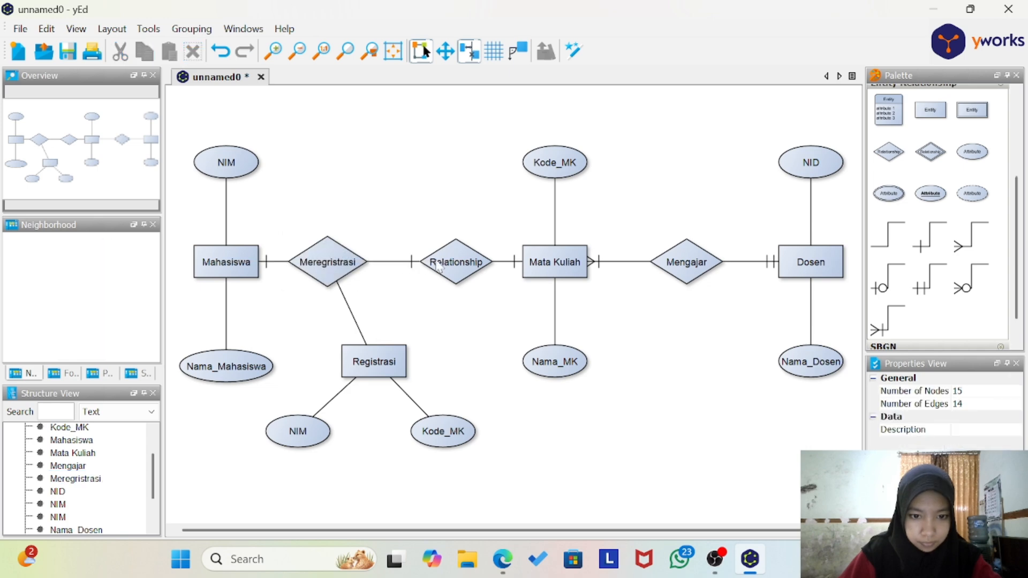
left_click_drag(433, 273, 432, 294)
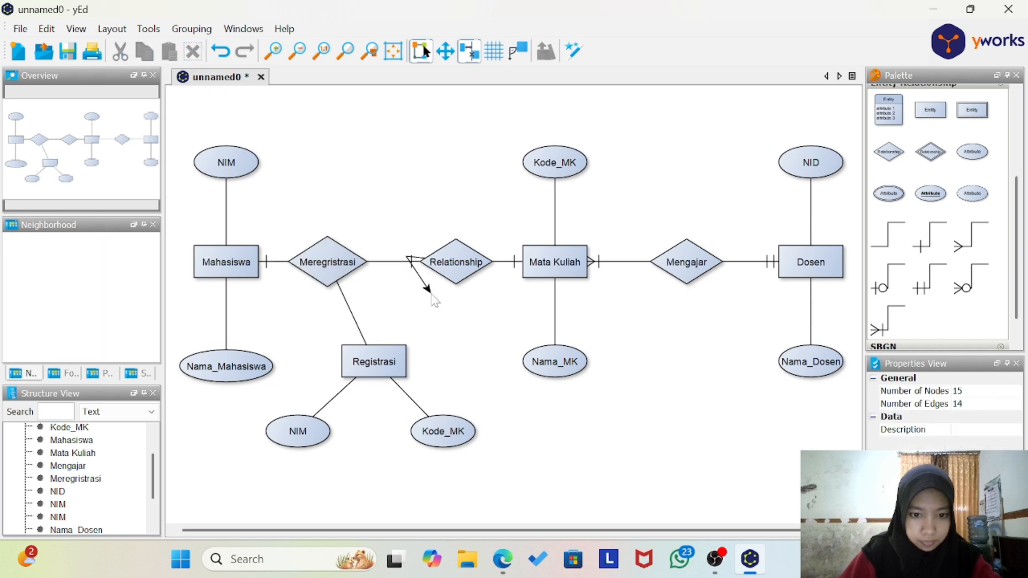
left_click(394, 358)
key("ctrl+z")
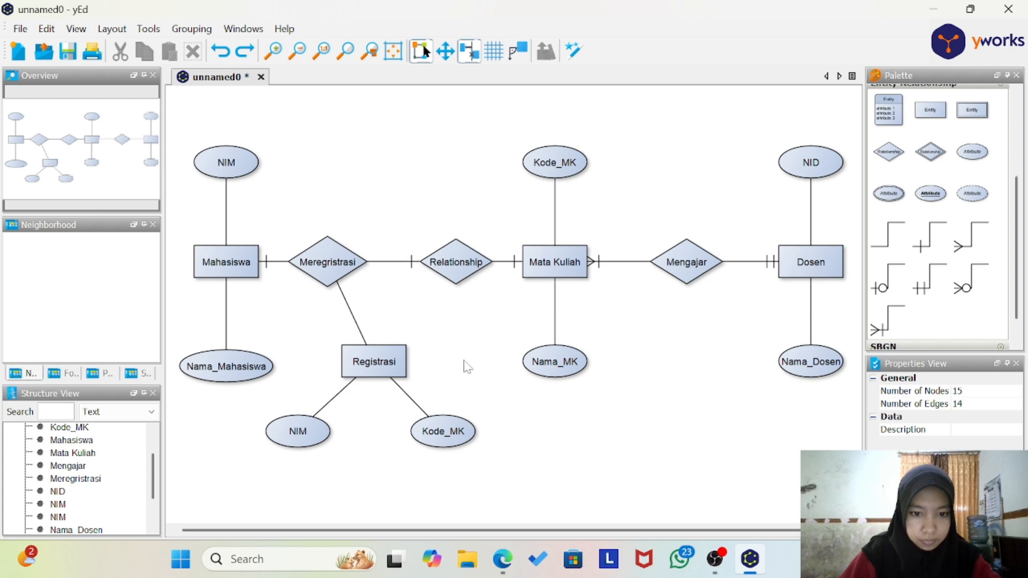
Step: Delete the line between Meregristrasi and the relationship diamond beside Mata Kuliah, and label that diamond Diregristrasi
left_click(403, 262)
key("Delete")
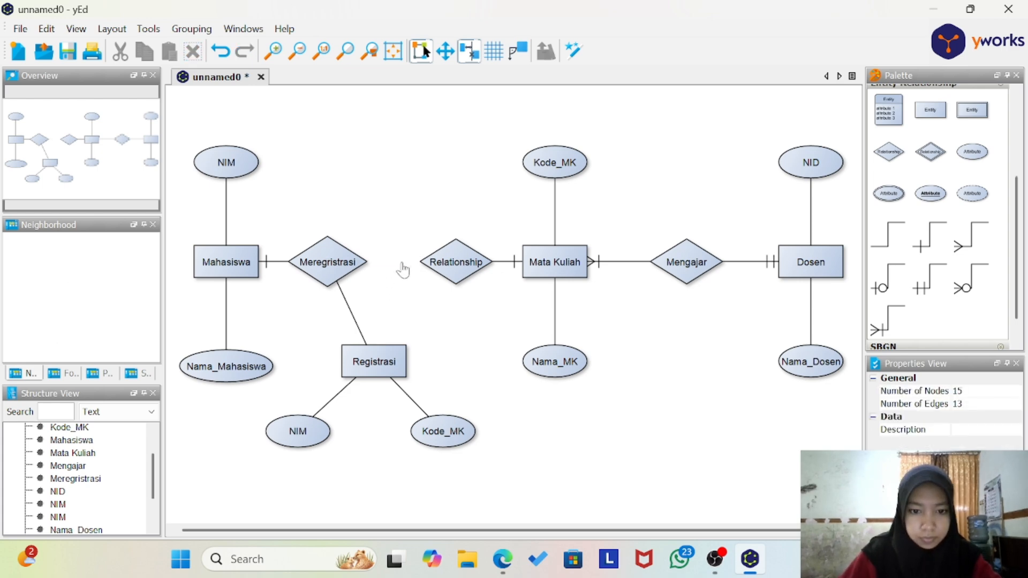
left_click(456, 262)
double_click(456, 262)
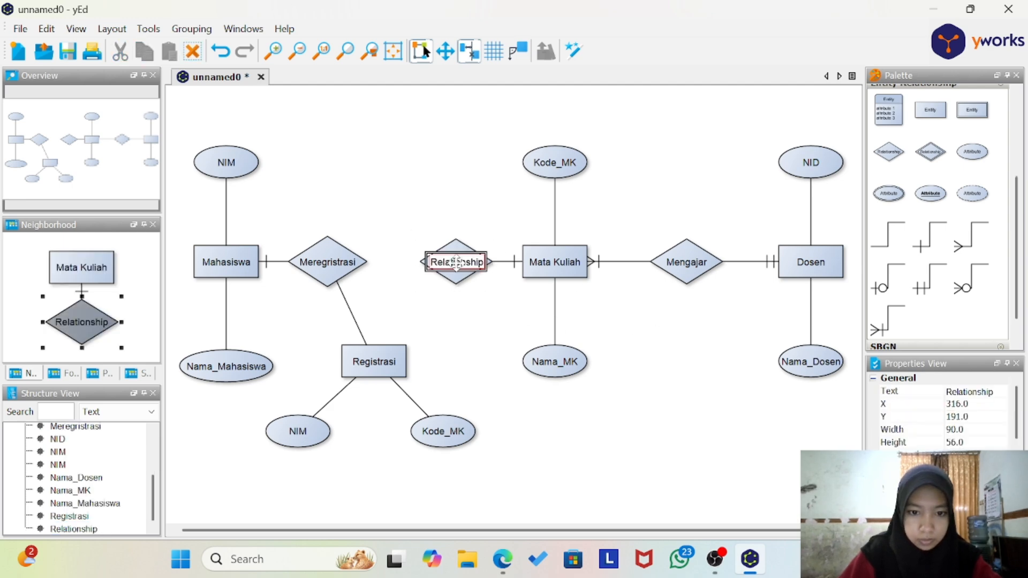
type("Diregristra")
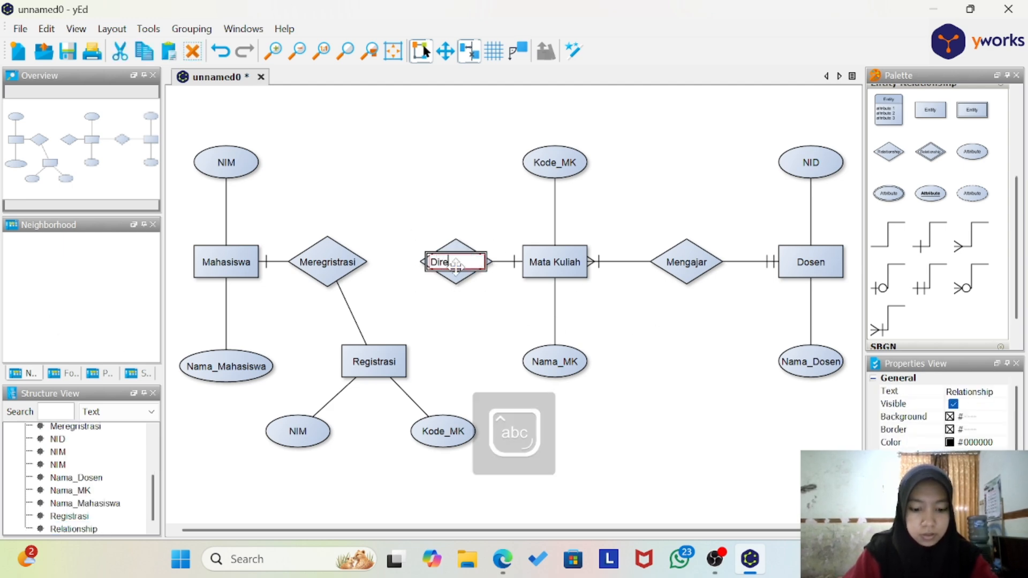
type("si")
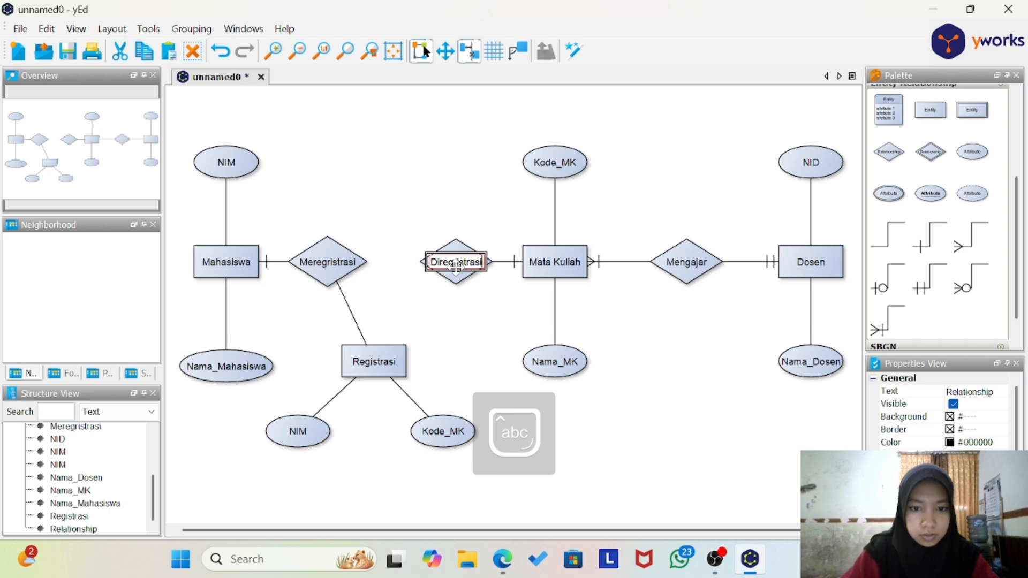
key("Return")
Step: Connect the Registrasi entity to the Diregristrasi relationship with a plain line
left_click(497, 330)
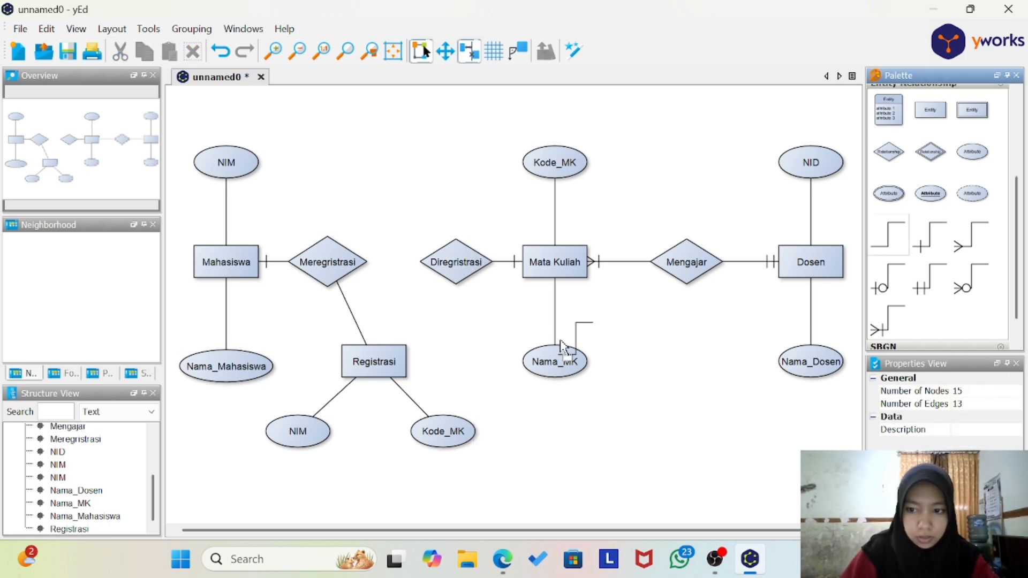
left_click_drag(395, 351, 448, 276)
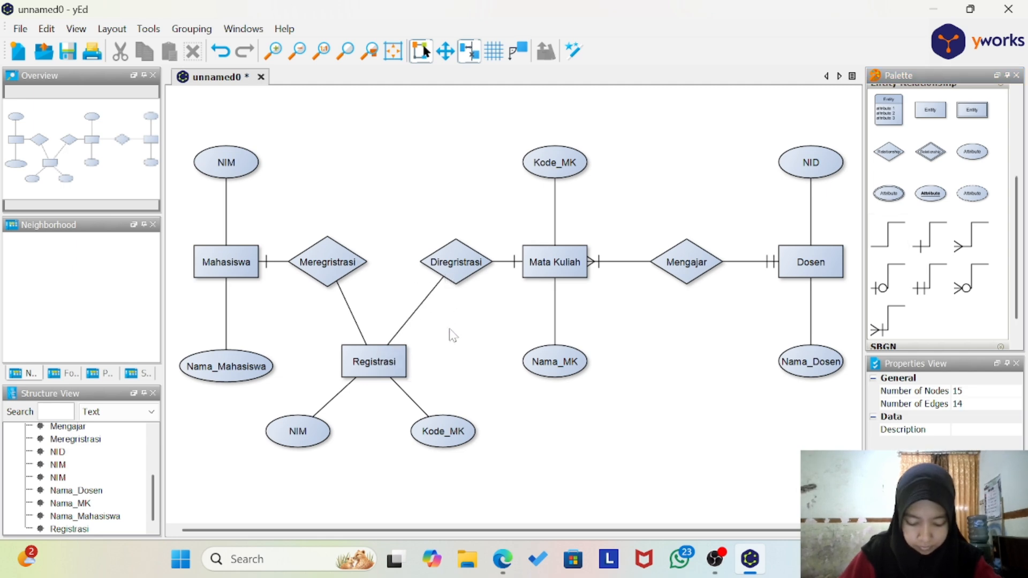